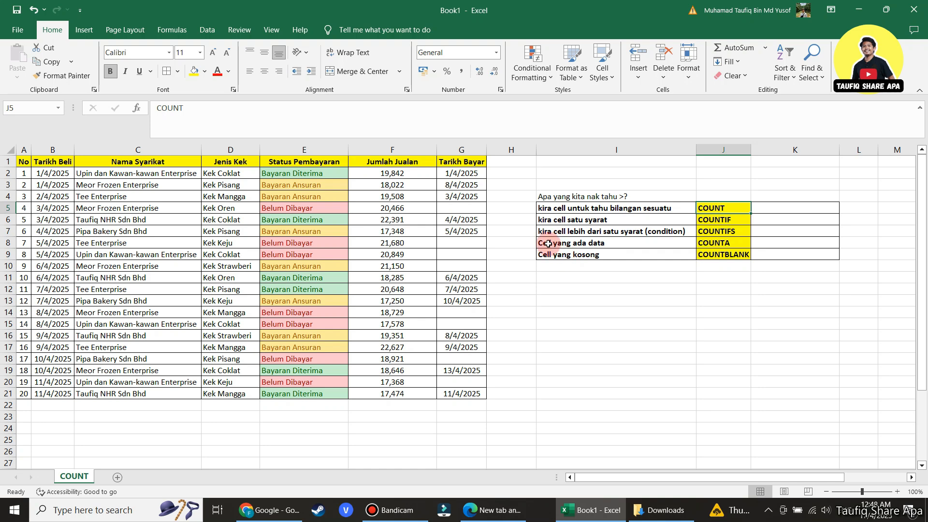
pyautogui.click(568, 312)
pyautogui.click(565, 334)
pyautogui.click(565, 314)
pyautogui.click(568, 323)
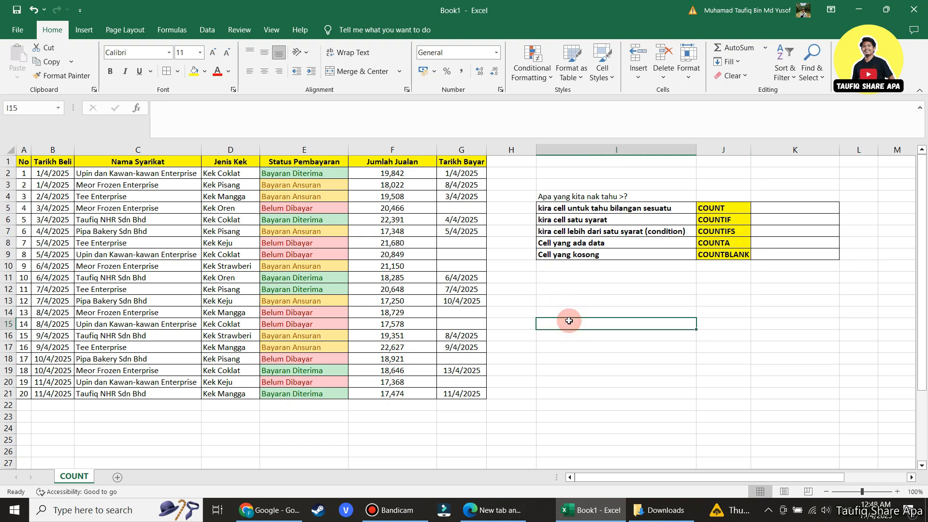
pyautogui.moveTo(725, 208); pyautogui.dragTo(727, 255)
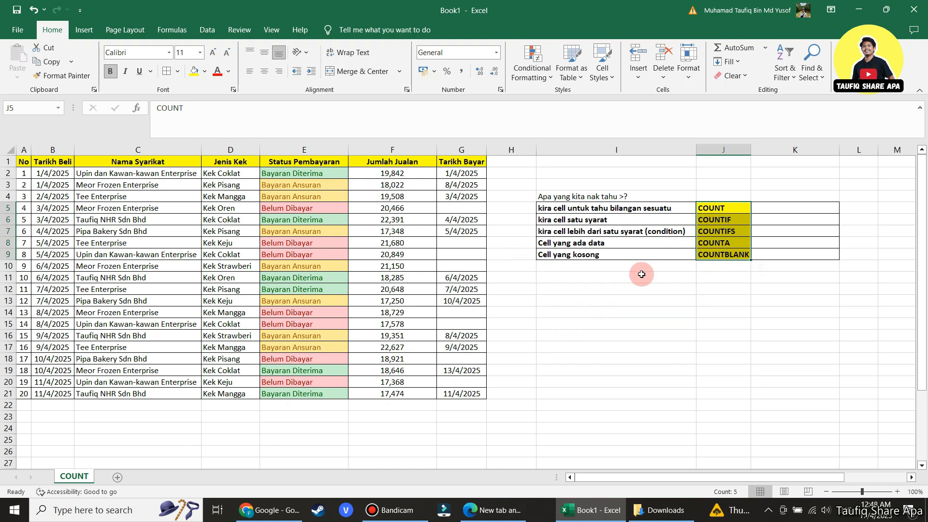
pyautogui.click(603, 300)
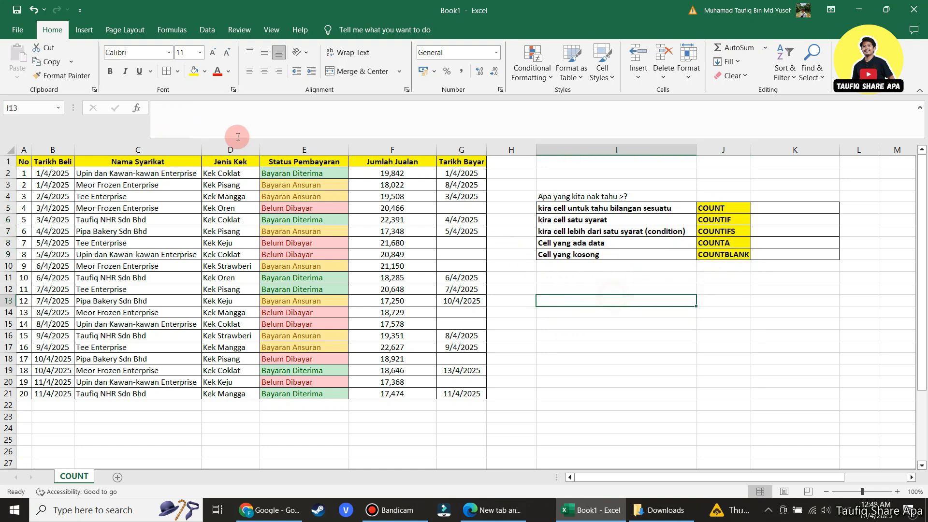
# - Search the function library for "count" functions, then close the dialog without inserting one
pyautogui.click(139, 109)
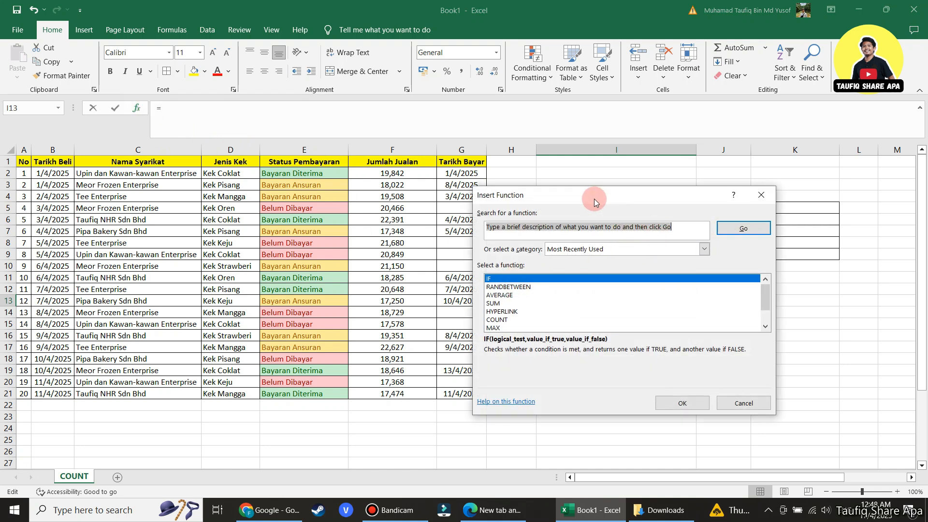
pyautogui.moveTo(596, 201); pyautogui.dragTo(532, 197)
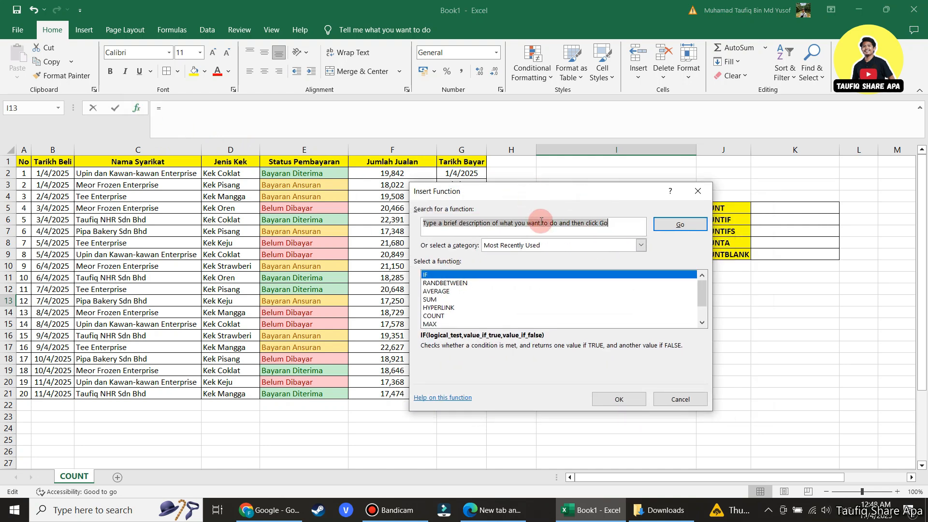
pyautogui.write('count')
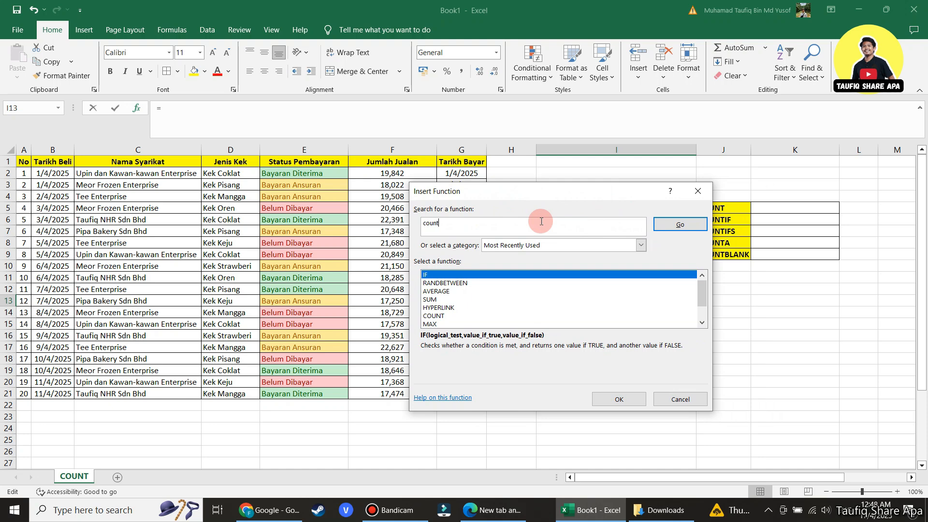
pyautogui.click(674, 224)
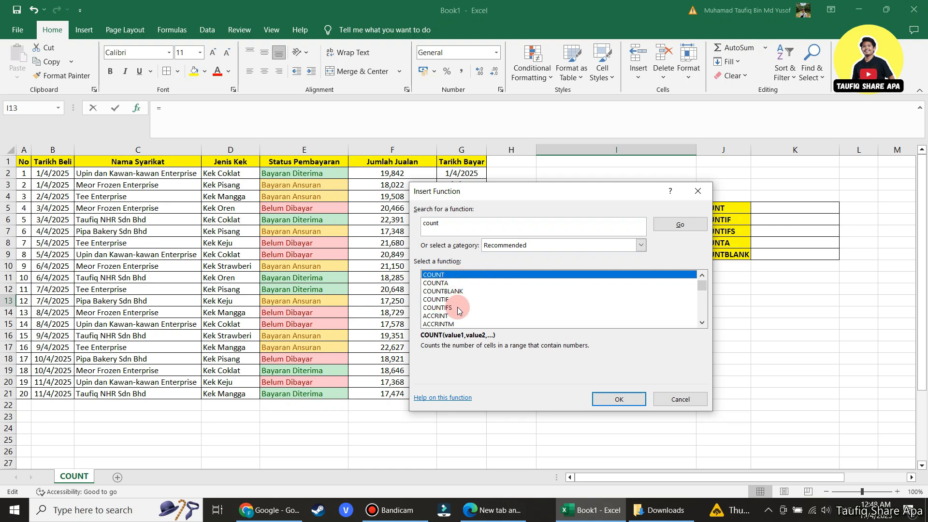
pyautogui.click(692, 198)
pyautogui.click(738, 311)
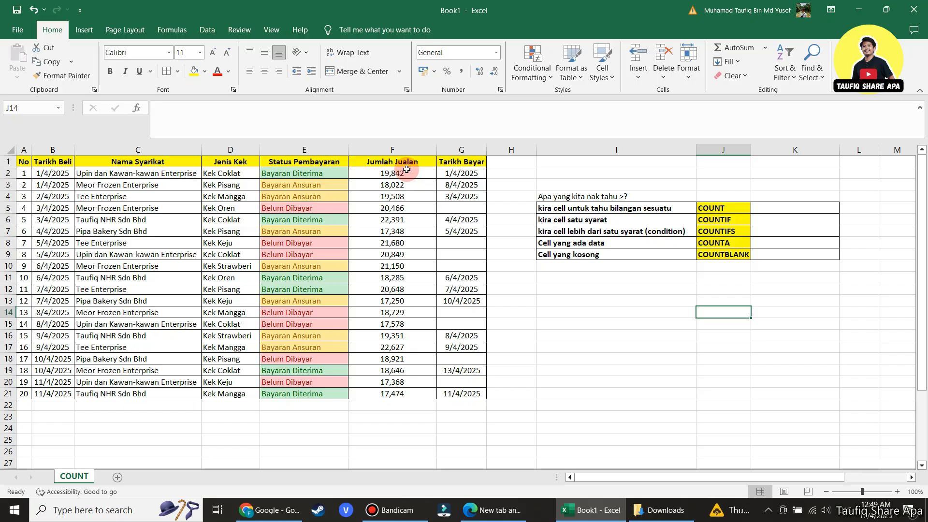
# - Enter a COUNT formula in K5 that counts the numeric cells of the Jumlah Jualan column, F2:F21
pyautogui.click(826, 207)
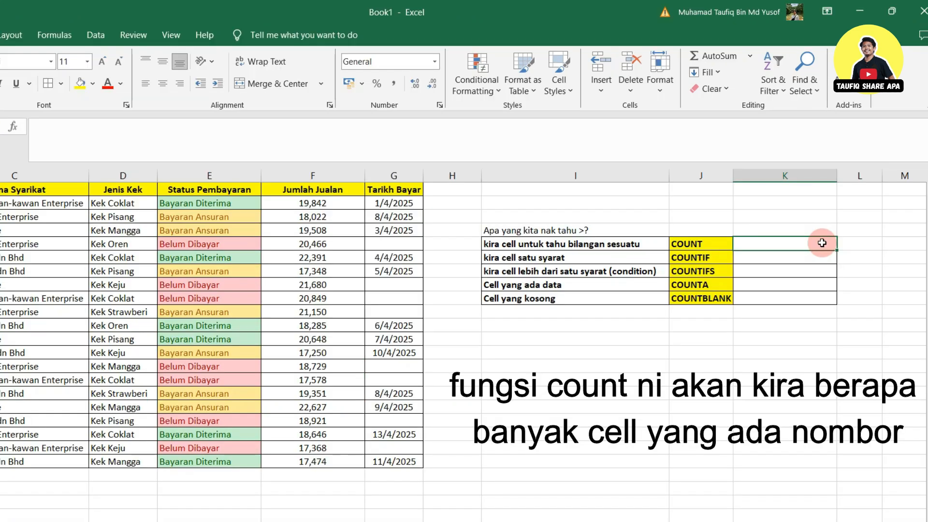
pyautogui.write('=')
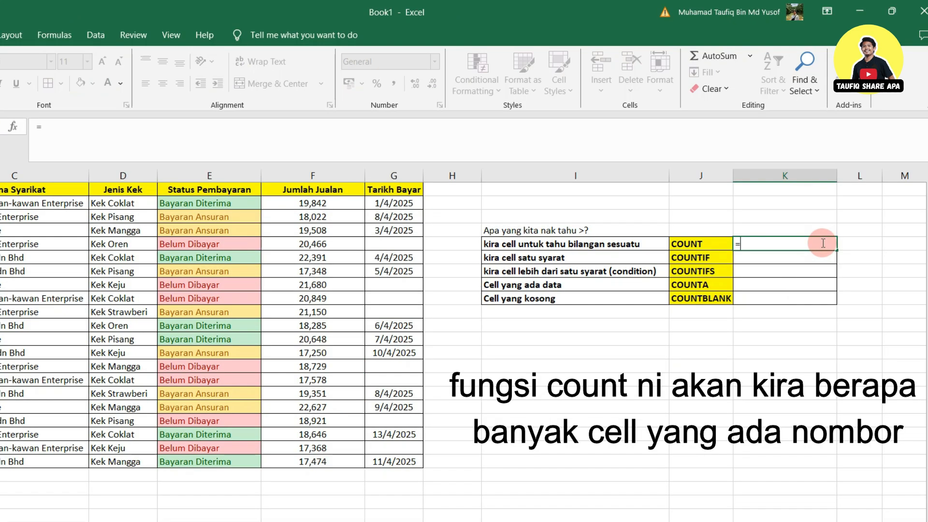
pyautogui.write('count')
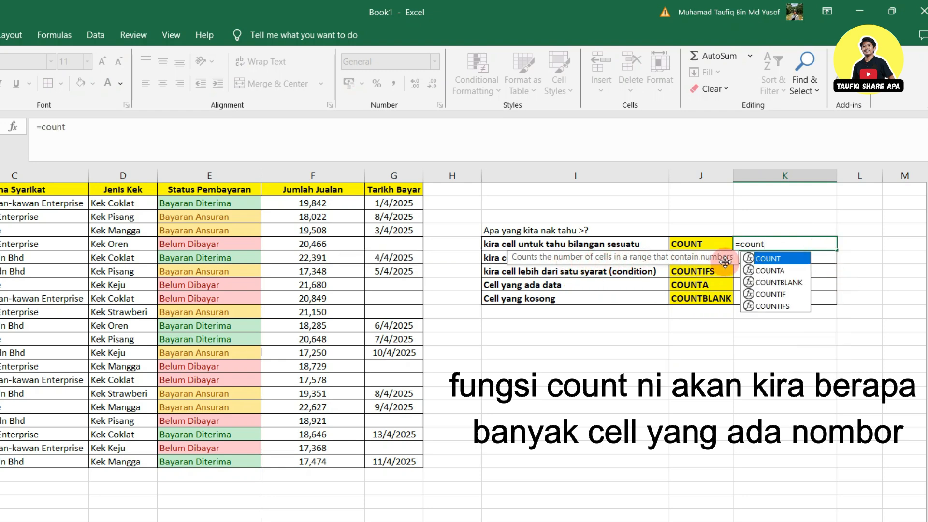
pyautogui.doubleClick(765, 259)
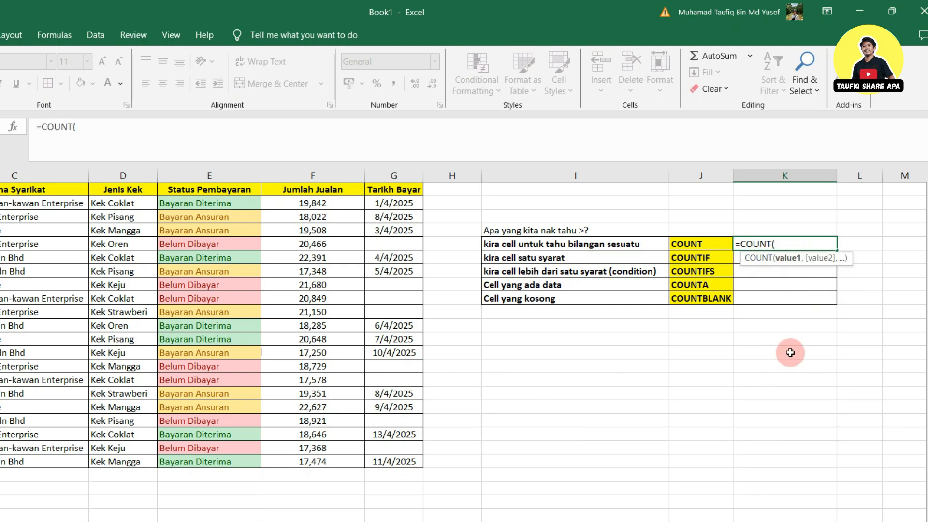
pyautogui.click(320, 203)
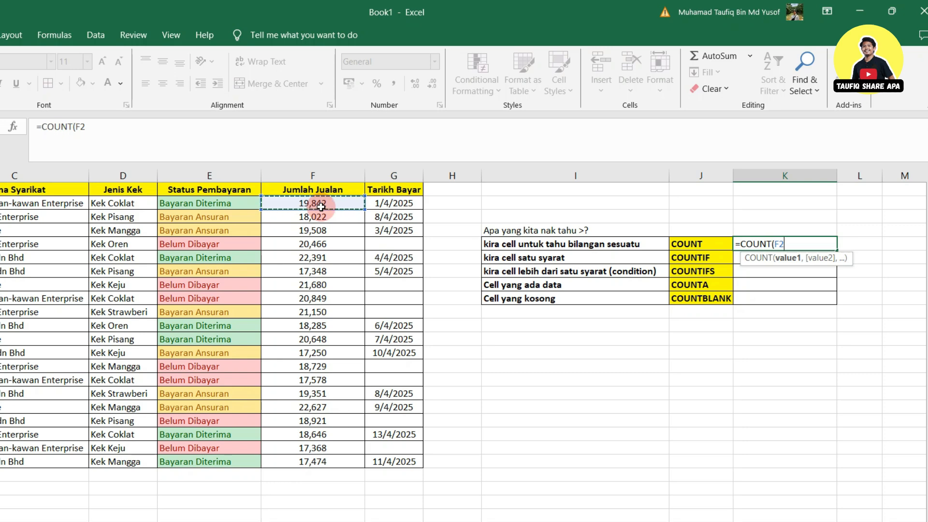
pyautogui.moveTo(321, 206); pyautogui.dragTo(333, 461)
pyautogui.press('Return')
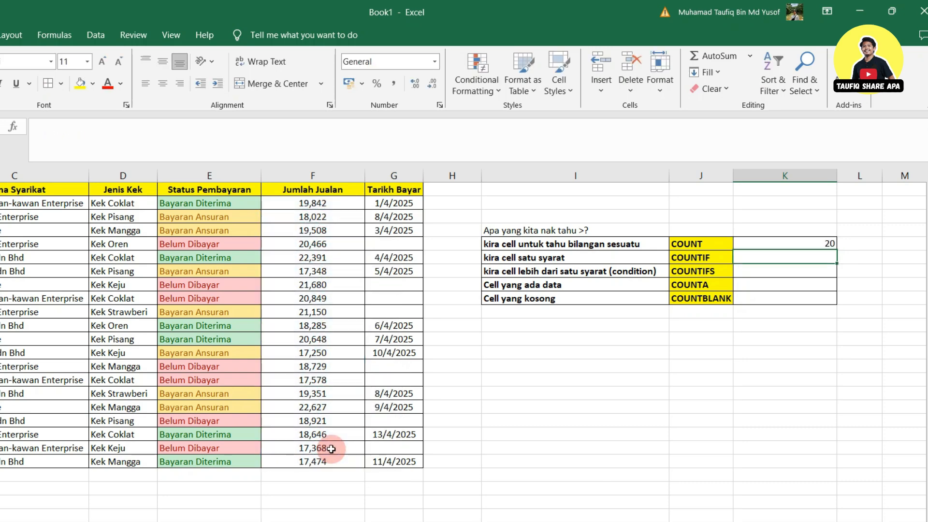
# - Add the note "20 kek terjual" in L5 beside the COUNT result and autofit column L to it
pyautogui.click(832, 243)
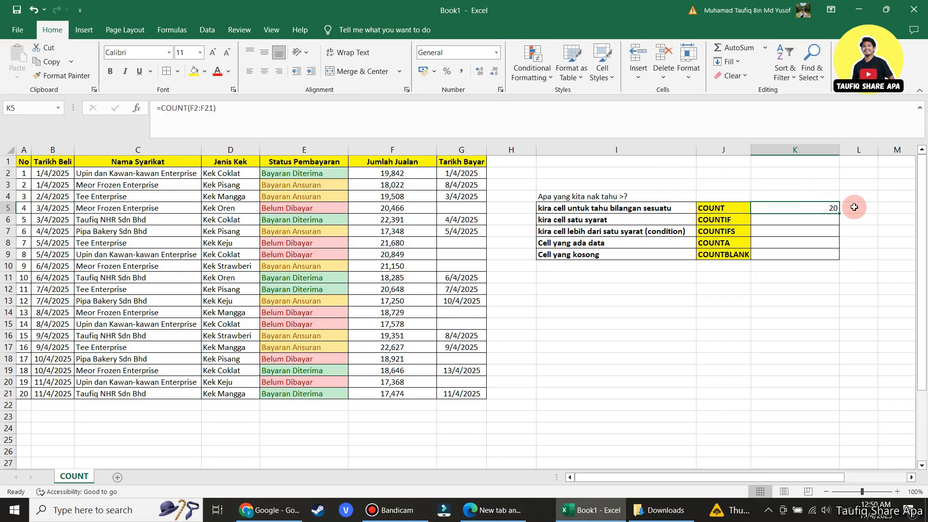
pyautogui.click(853, 207)
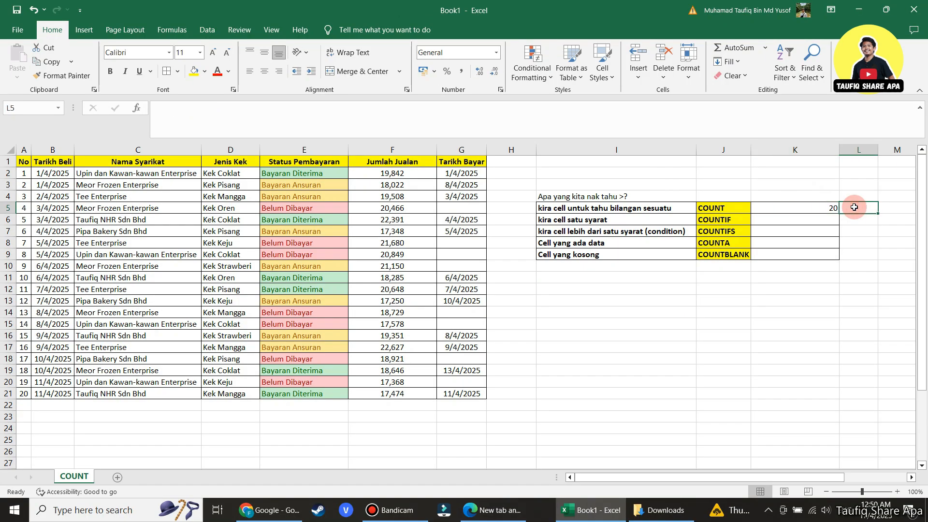
pyautogui.write('20')
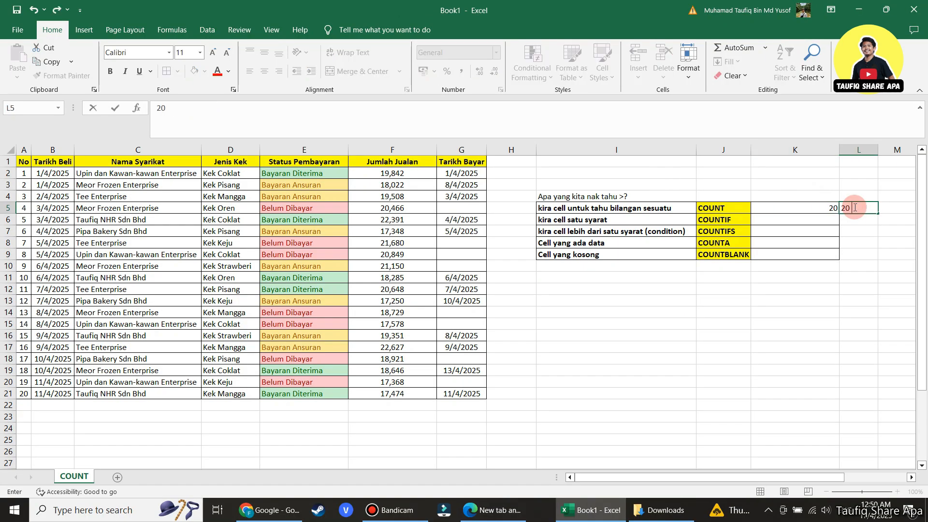
pyautogui.write(' kek terjual')
pyautogui.click(858, 309)
pyautogui.doubleClick(877, 147)
pyautogui.click(851, 299)
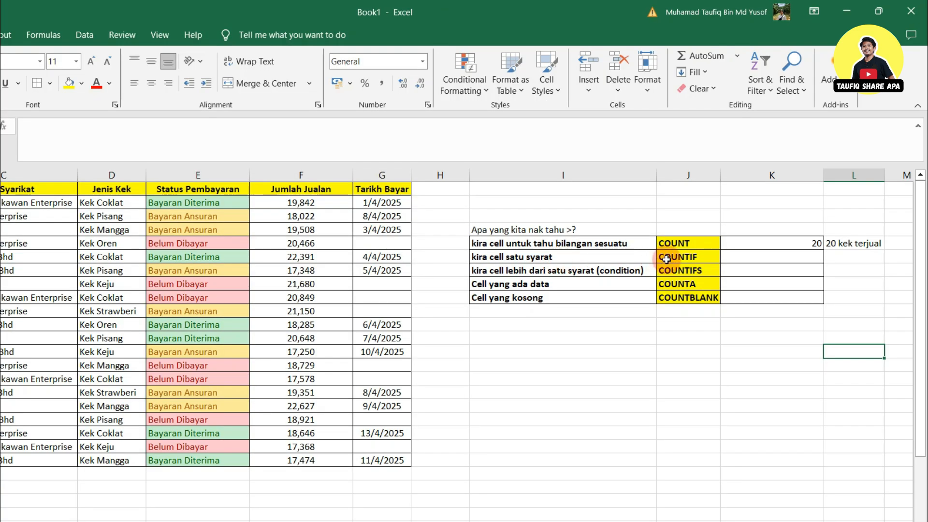
pyautogui.click(727, 258)
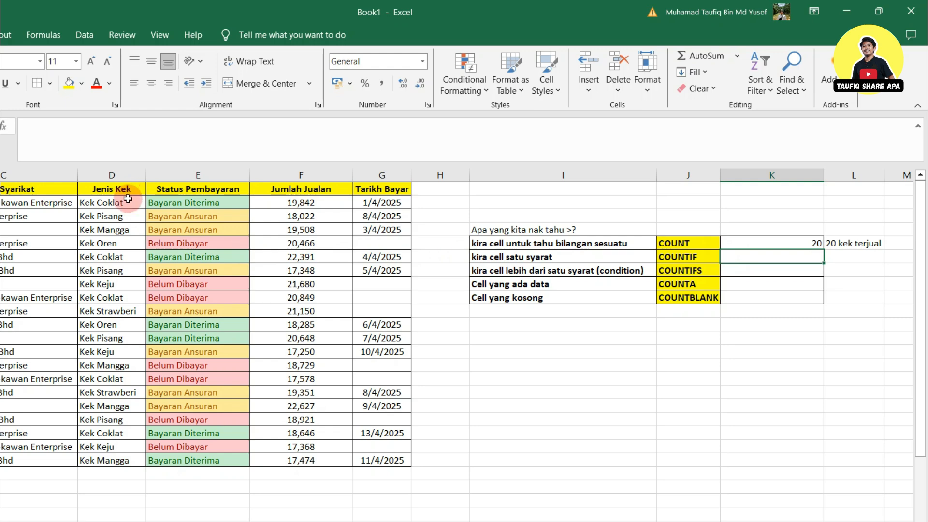
pyautogui.click(119, 259)
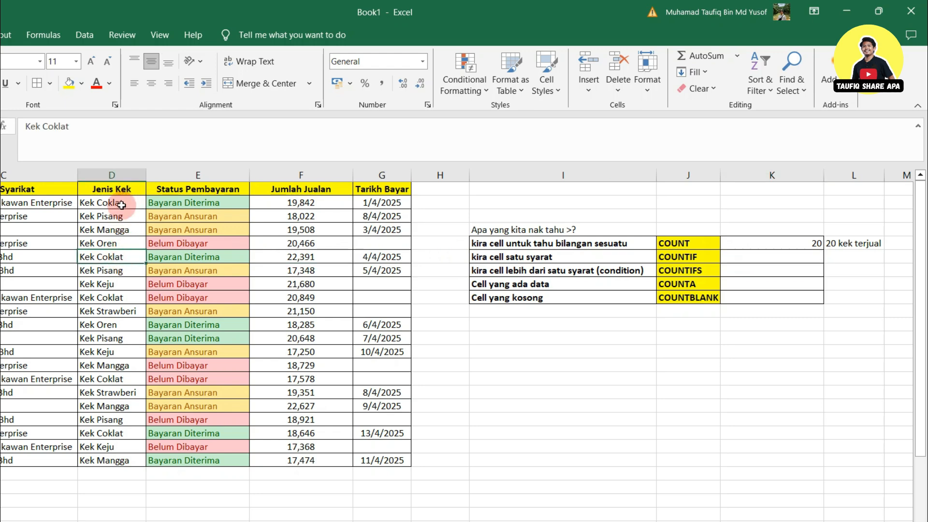
pyautogui.moveTo(122, 201); pyautogui.dragTo(120, 460)
pyautogui.click(119, 435)
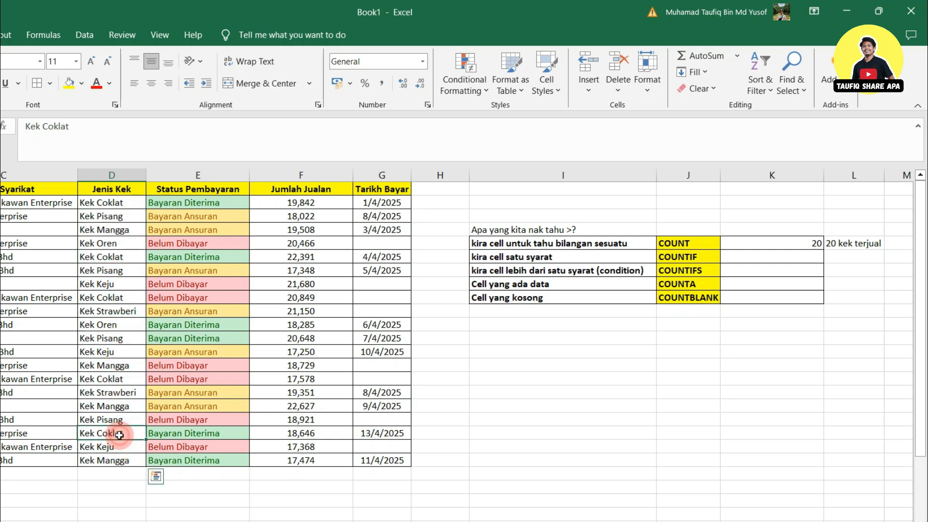
pyautogui.click(119, 392)
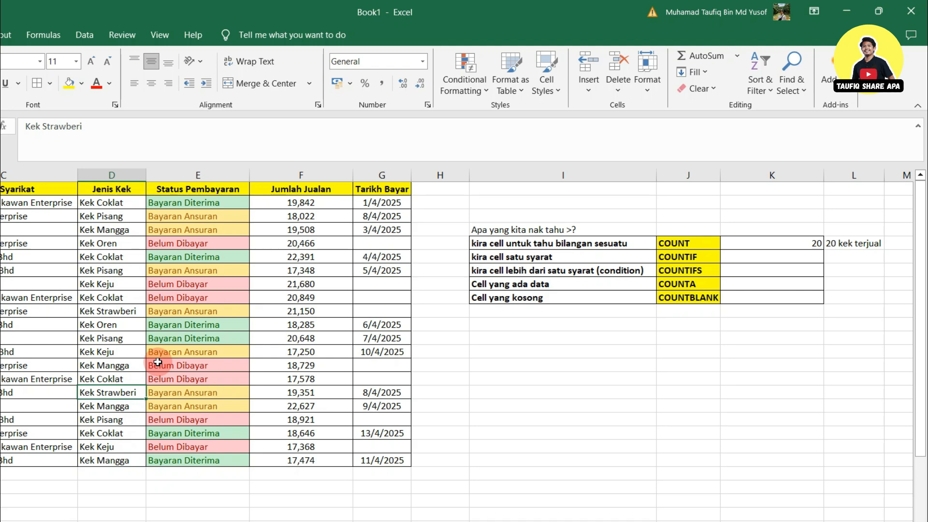
# - Enter the formula =COUNTIF(D2:D21,"Kek Coklat") in K6 to count the chocolate cakes in the Jenis Kek column
pyautogui.click(769, 256)
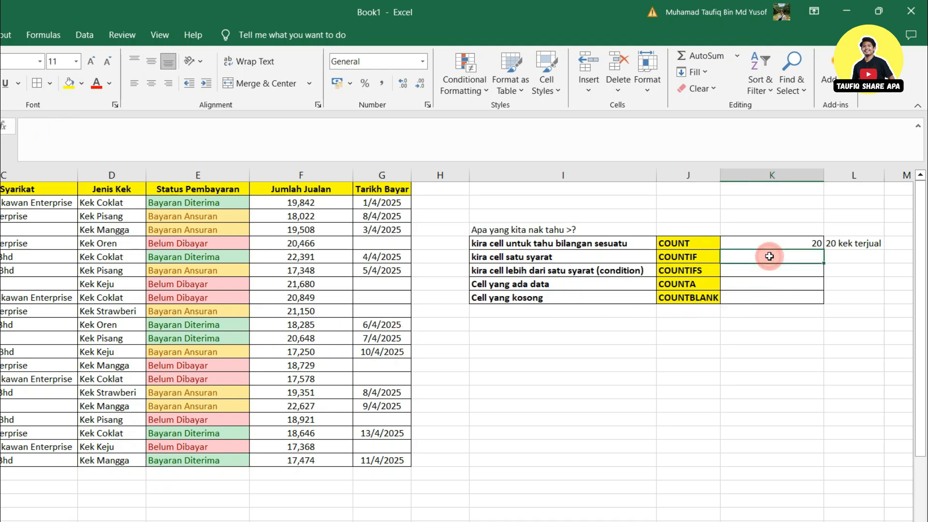
pyautogui.write('=')
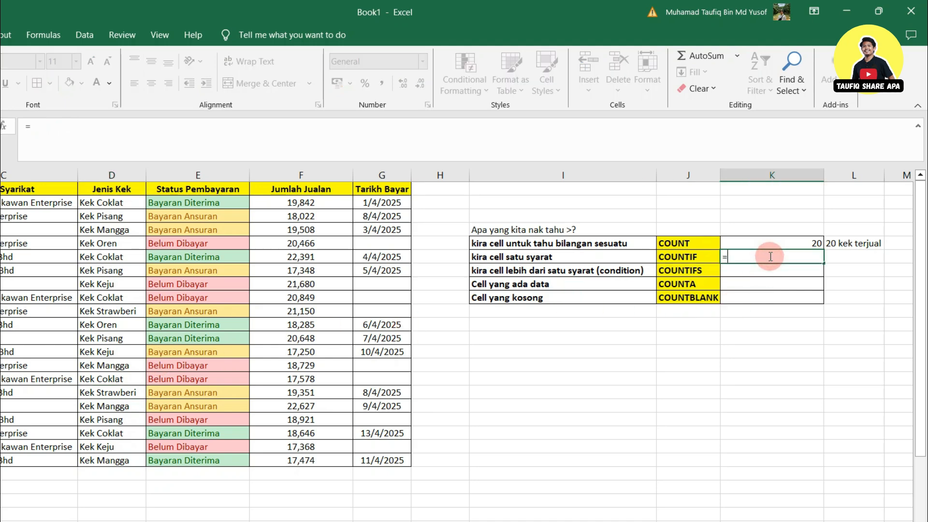
pyautogui.write('countif')
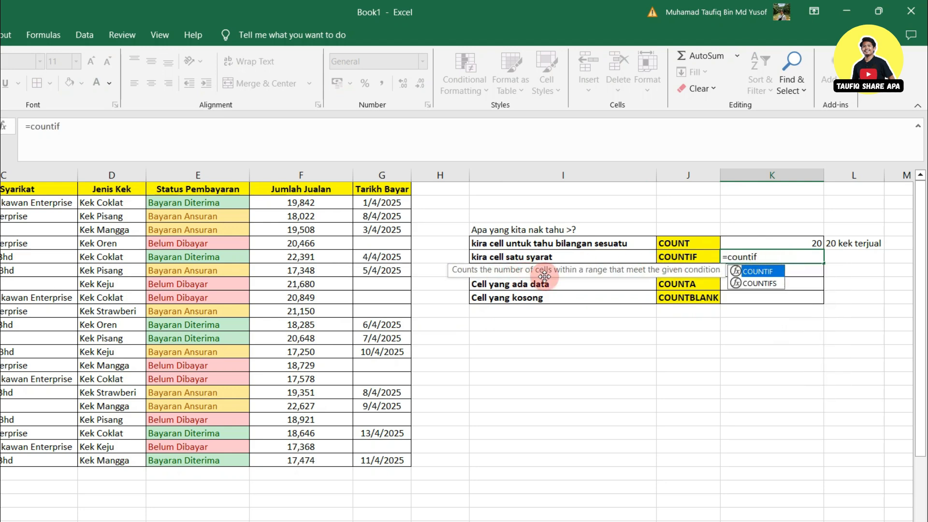
pyautogui.doubleClick(767, 272)
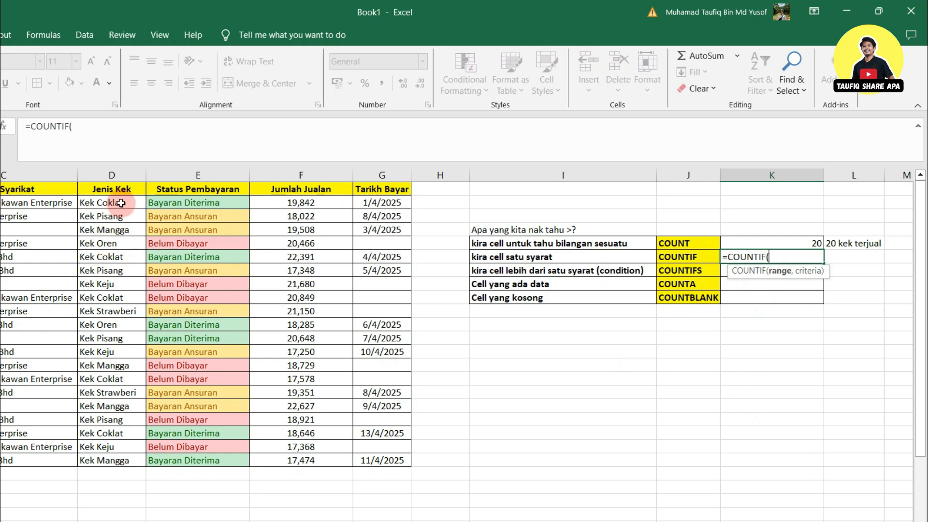
pyautogui.moveTo(121, 203); pyautogui.dragTo(122, 456)
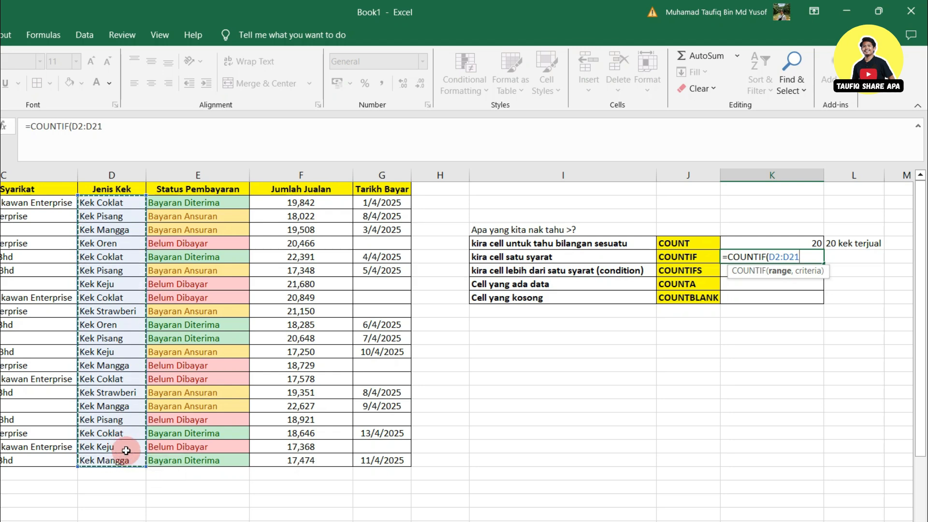
pyautogui.write(',')
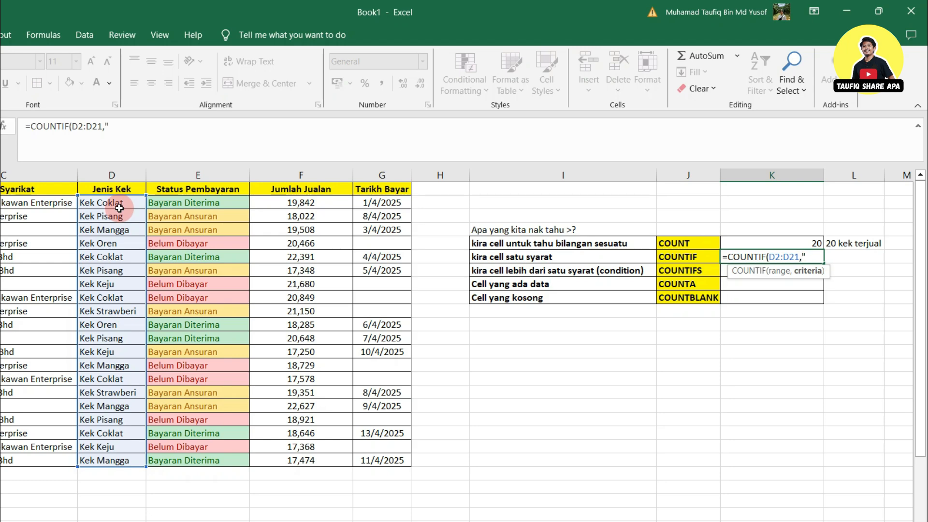
pyautogui.write('Kek Coklat')
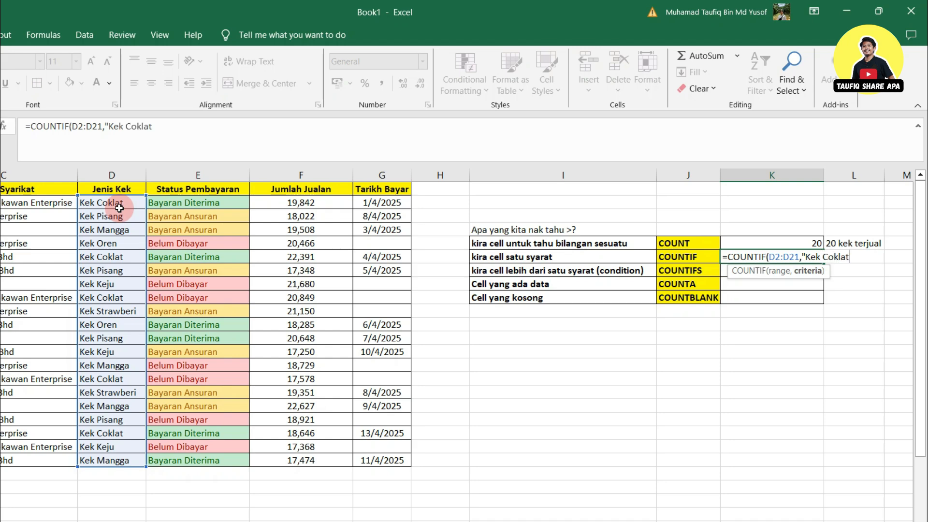
pyautogui.write('"')
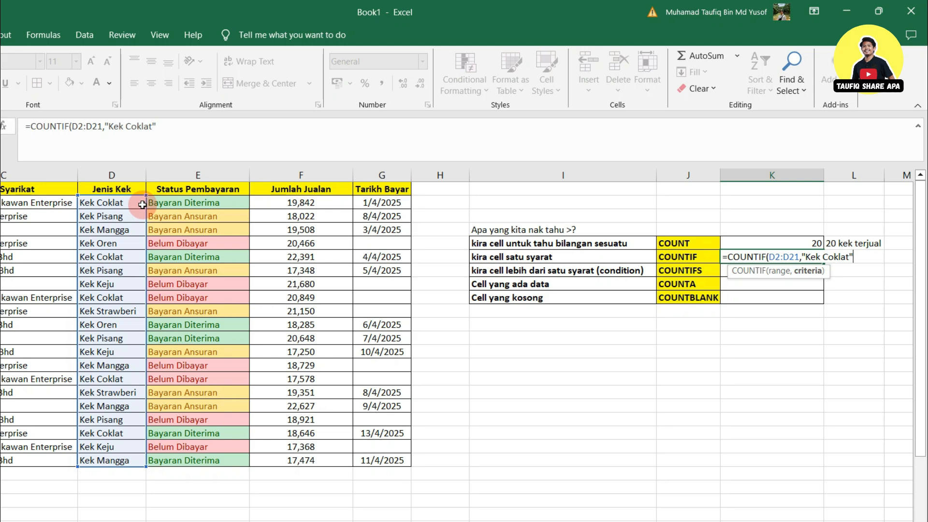
pyautogui.write(')')
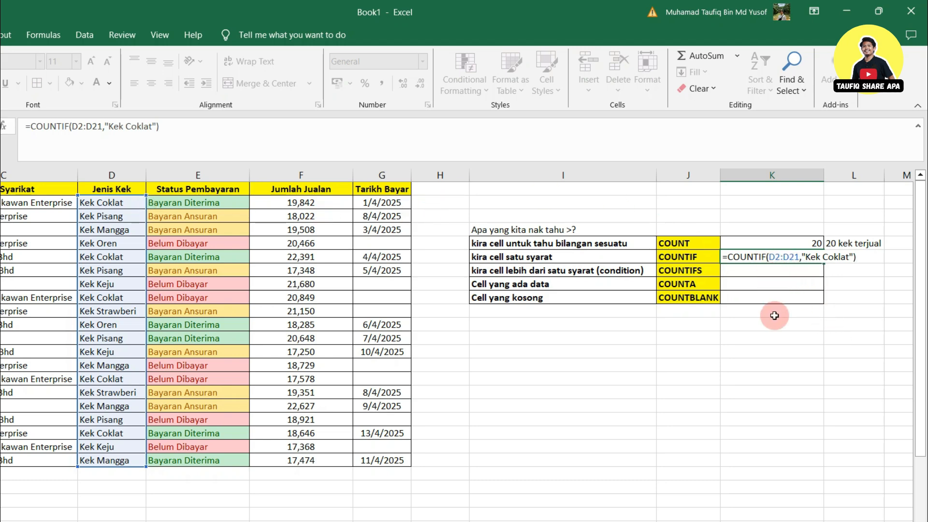
pyautogui.press('Return')
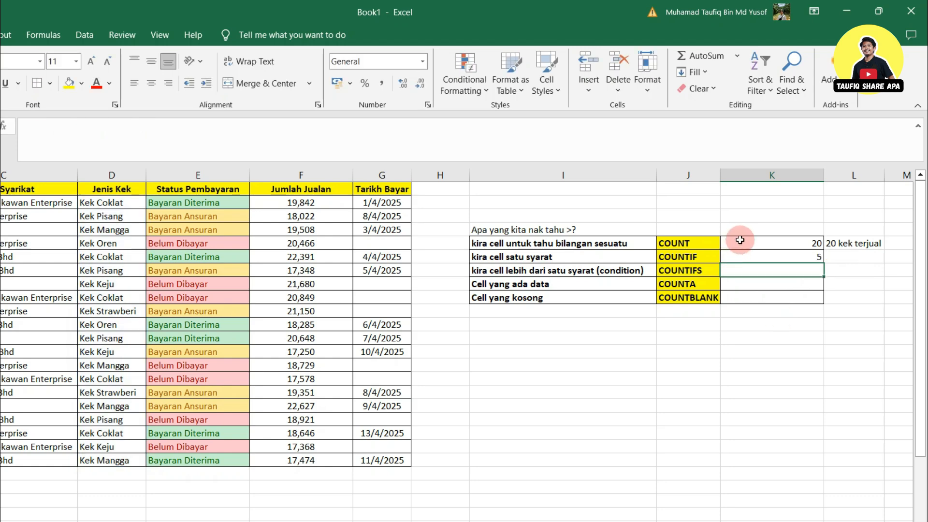
# - Add the note "kek coklat" in L6 beside the COUNTIF result
pyautogui.click(795, 258)
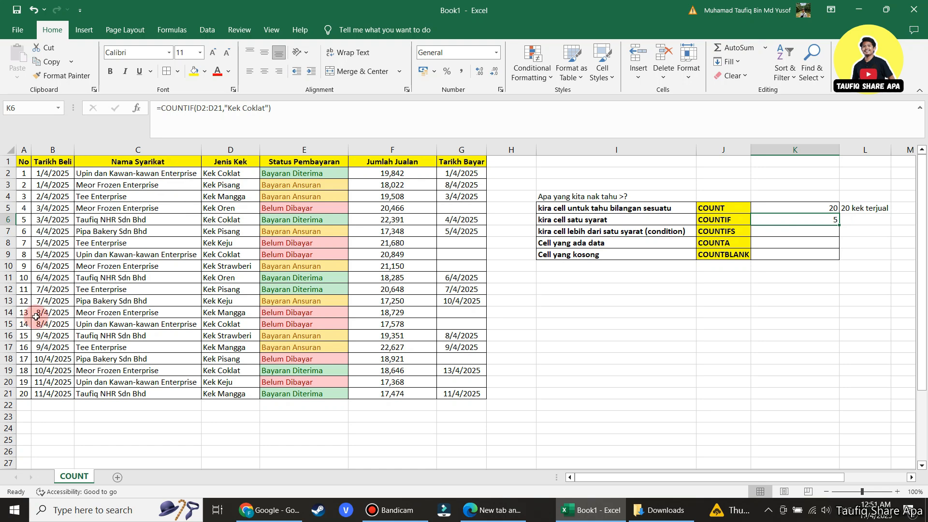
pyautogui.click(859, 218)
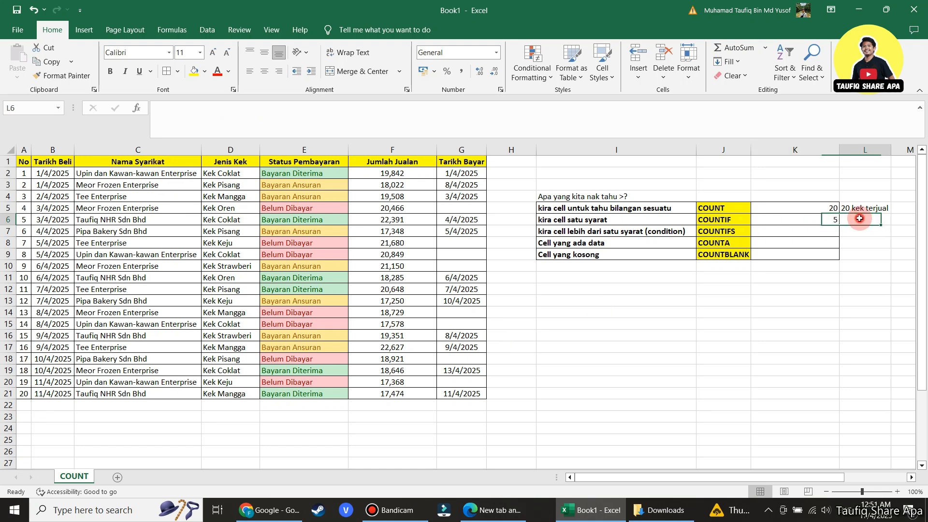
pyautogui.write('kek coklat')
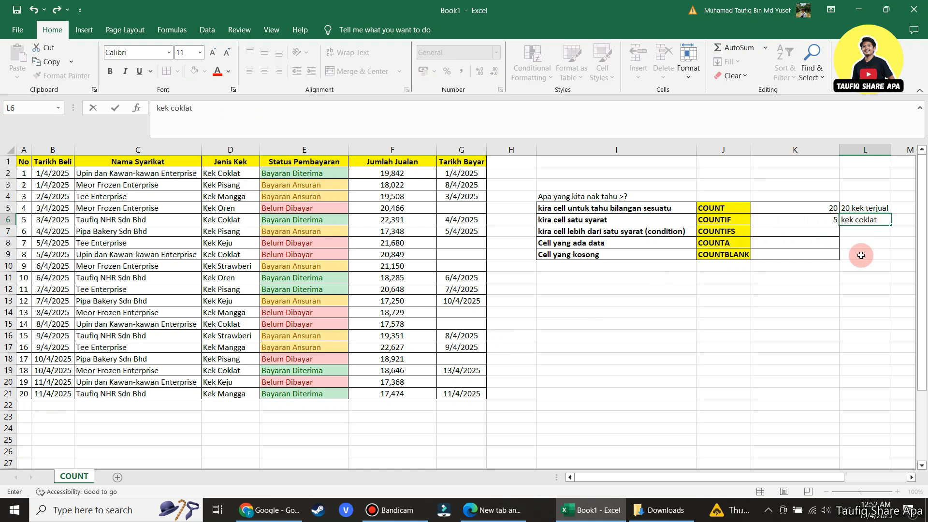
pyautogui.press('Return')
pyautogui.click(835, 221)
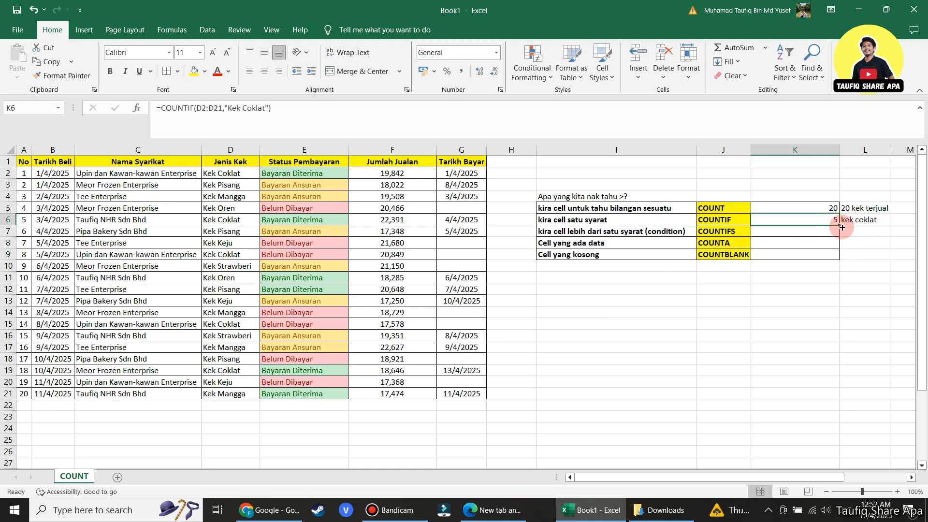
# - Review the Status Pembayaran column, E1:E21, and the status choices offered for cell E2
pyautogui.click(821, 231)
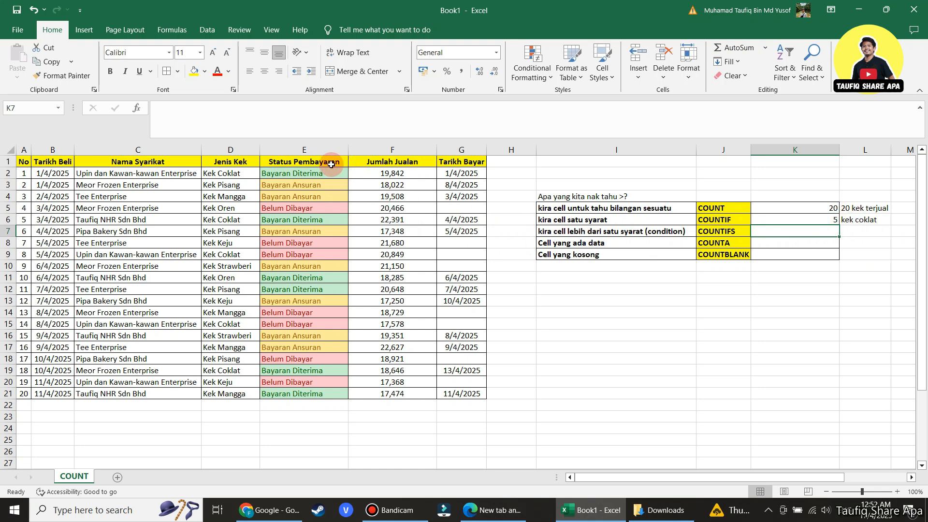
pyautogui.moveTo(331, 164); pyautogui.dragTo(300, 393)
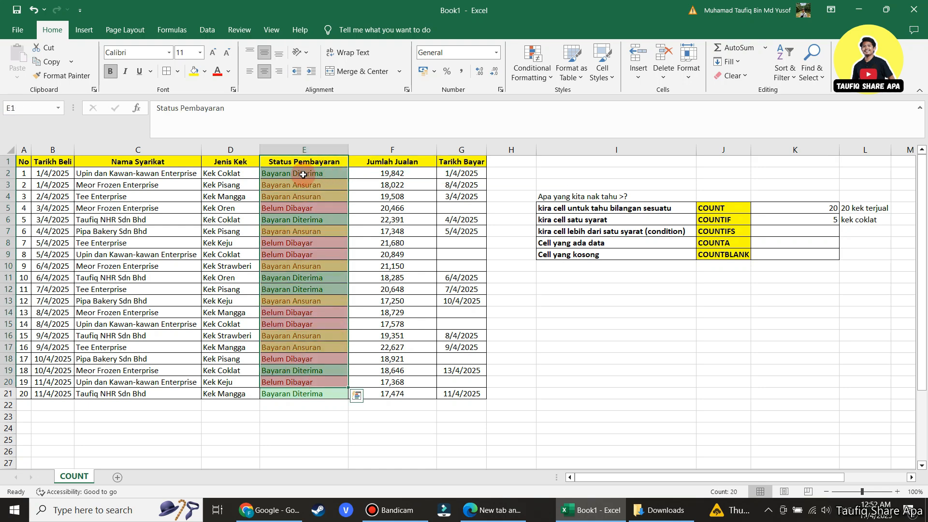
pyautogui.click(303, 175)
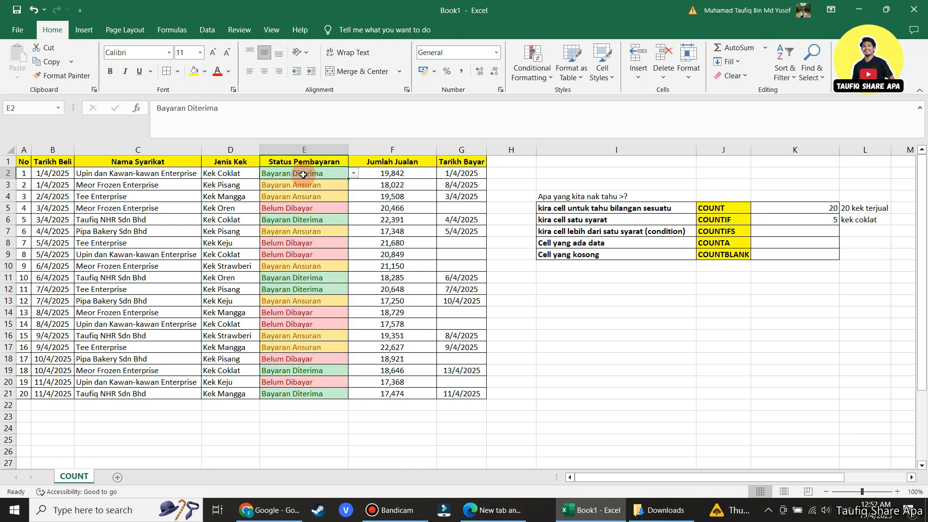
pyautogui.click(351, 175)
pyautogui.click(352, 174)
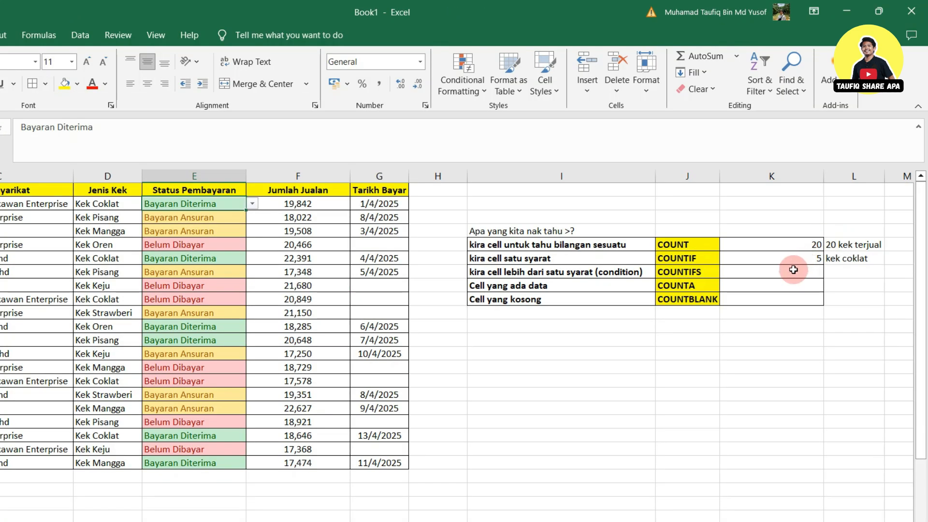
# - Begin a COUNTIFS formula in K7 with the Jenis Kek range D2:D21 and the criterion "Kek Coklat"
pyautogui.click(813, 230)
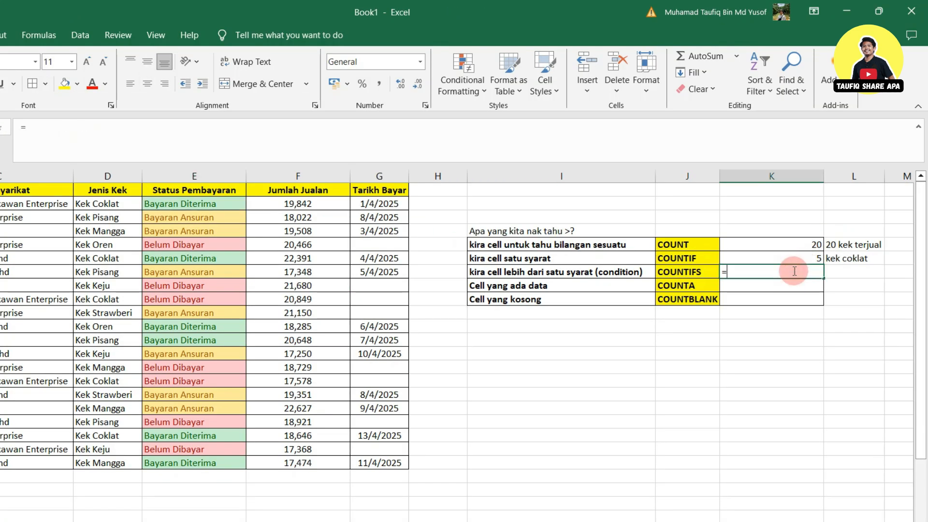
pyautogui.write('=')
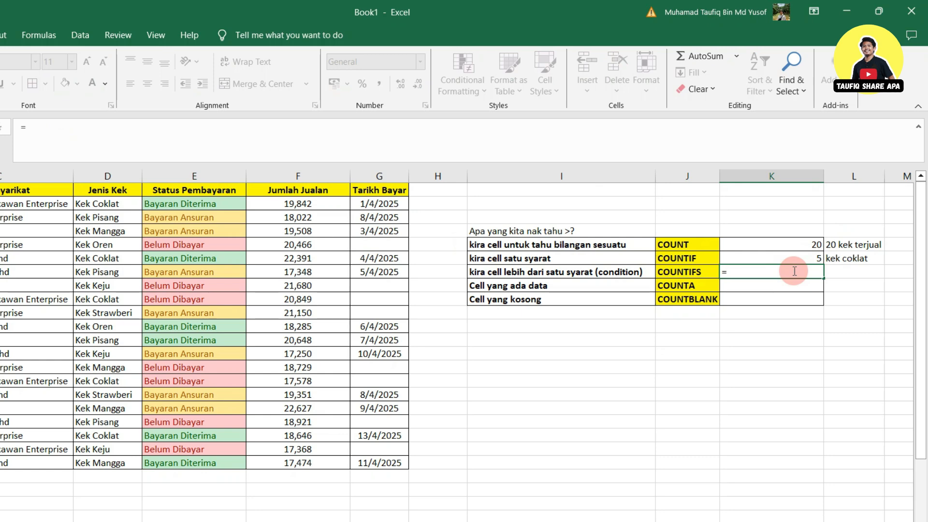
pyautogui.write('count')
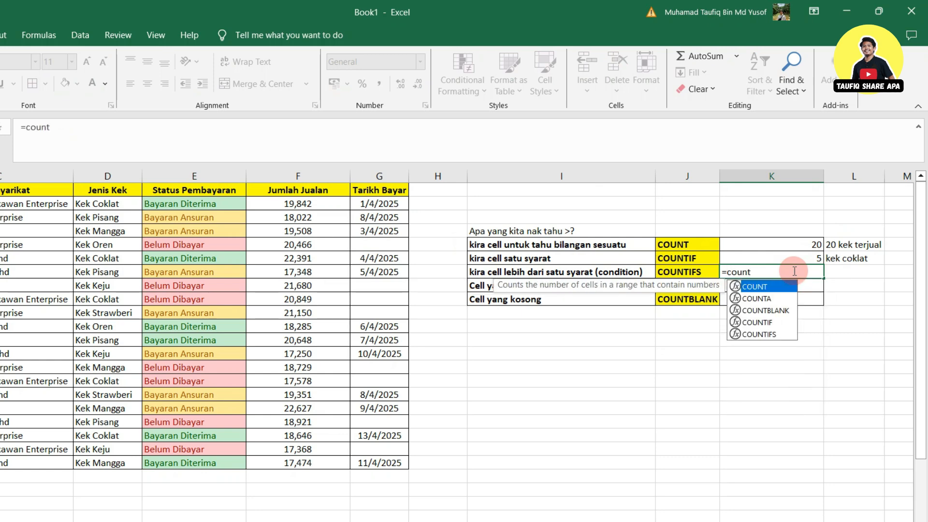
pyautogui.doubleClick(778, 334)
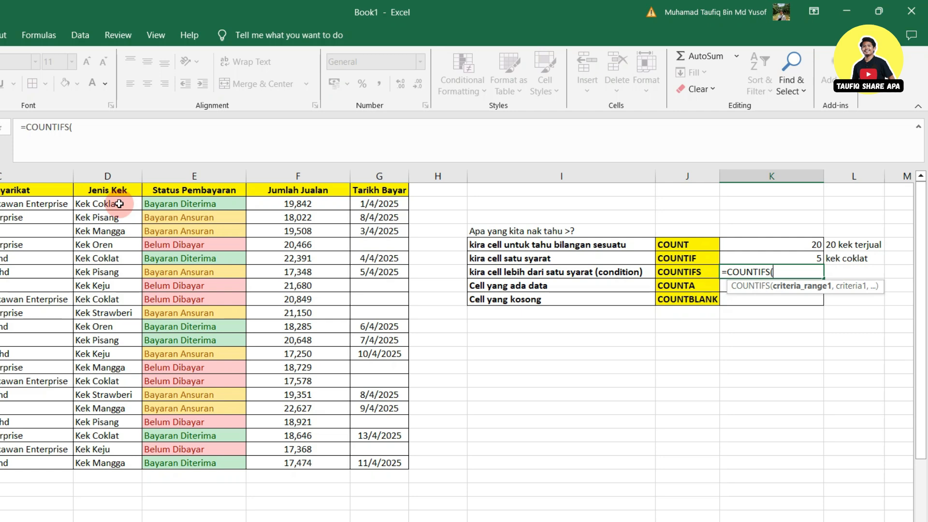
pyautogui.moveTo(119, 204); pyautogui.dragTo(126, 465)
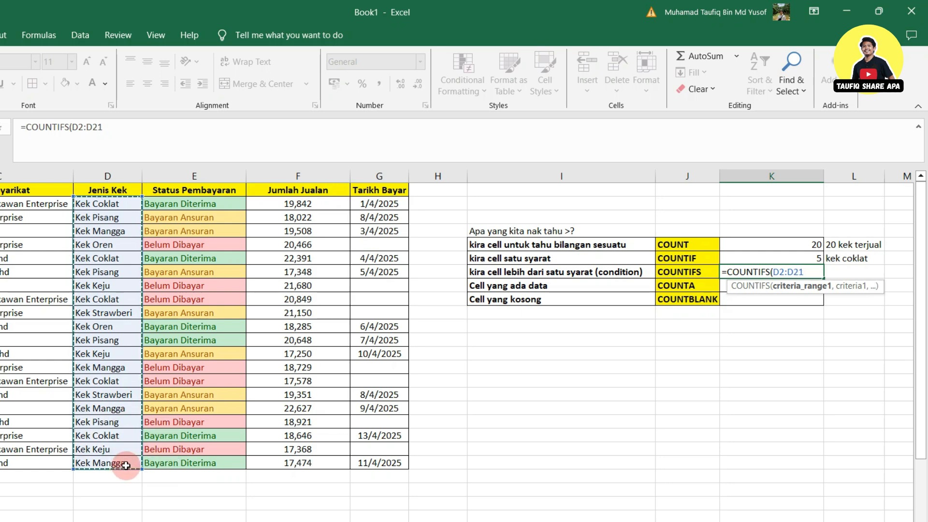
pyautogui.write(',')
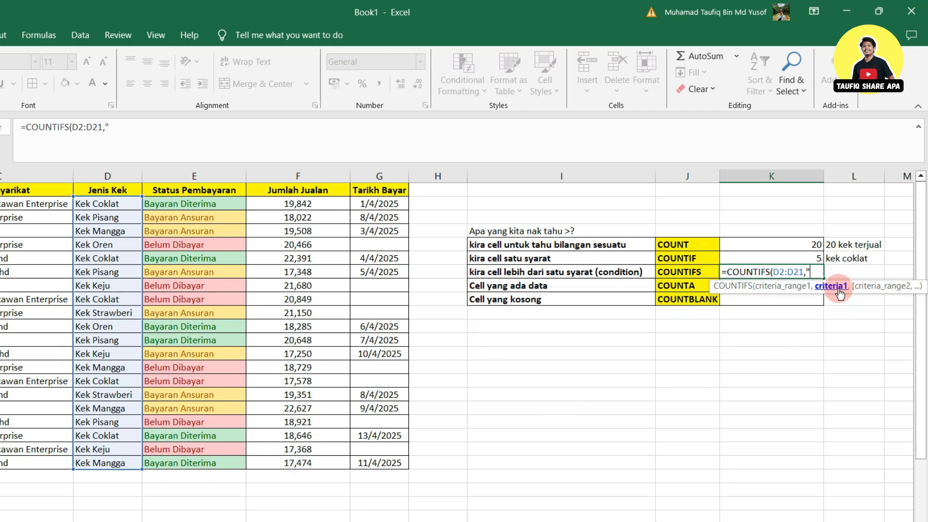
pyautogui.write('Kek Coklat')
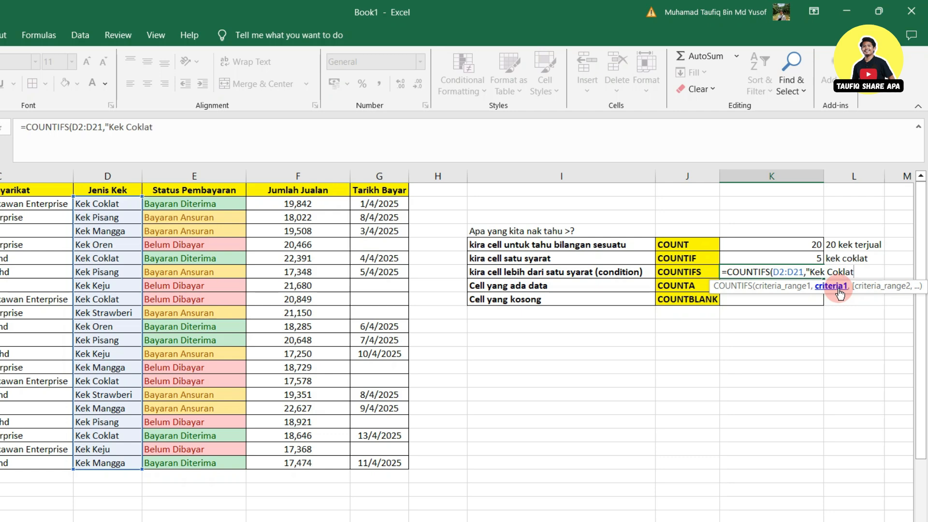
pyautogui.write('",')
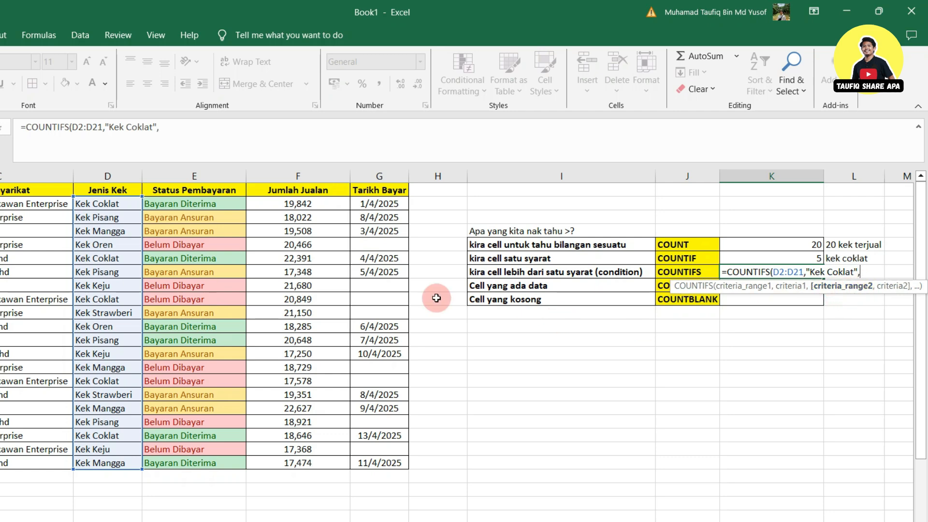
# - Complete the COUNTIFS formula in K7 with the Status Pembayaran range E2:E21 and the criterion "Bayaran Diterima"
pyautogui.click(235, 203)
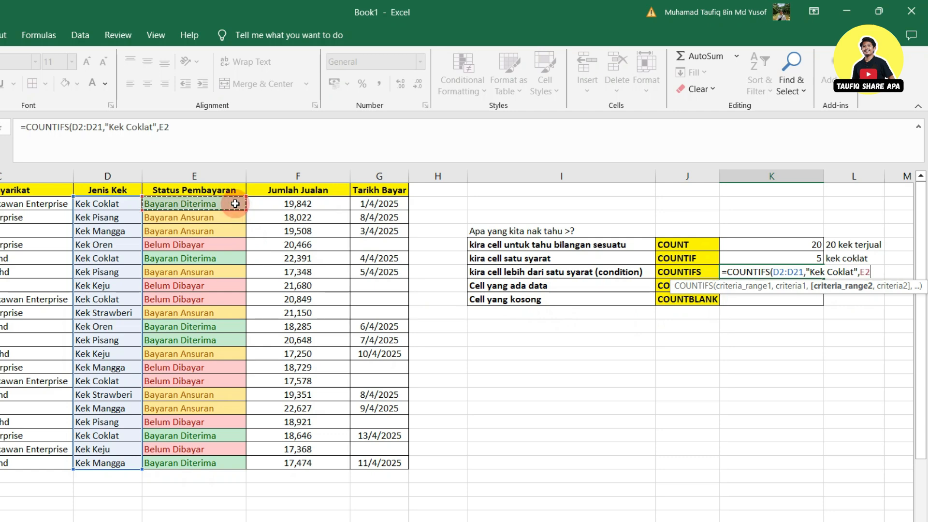
pyautogui.moveTo(235, 203); pyautogui.dragTo(227, 461)
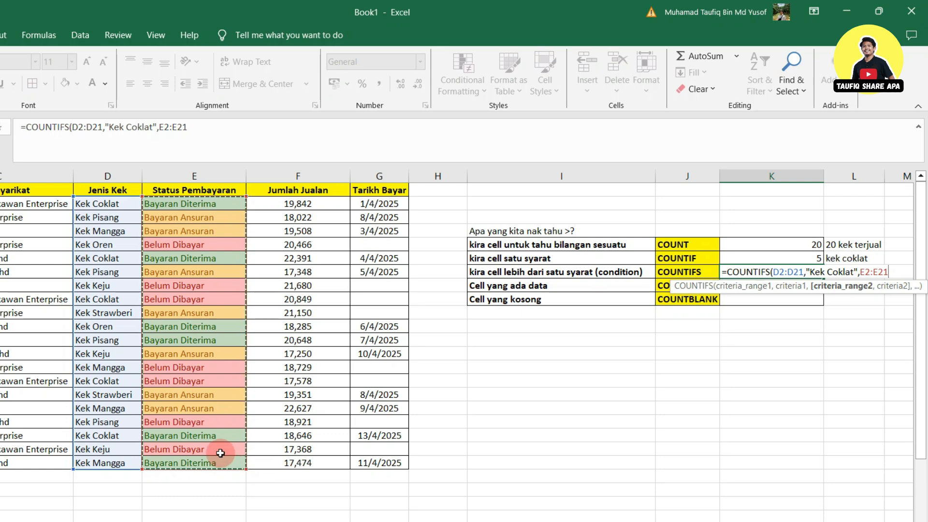
pyautogui.write(',')
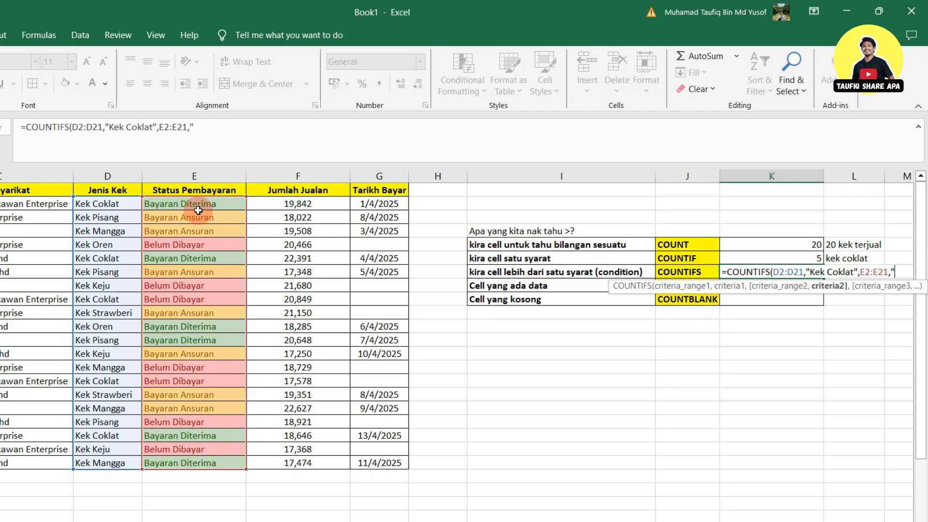
pyautogui.write('ayaran Diterima')
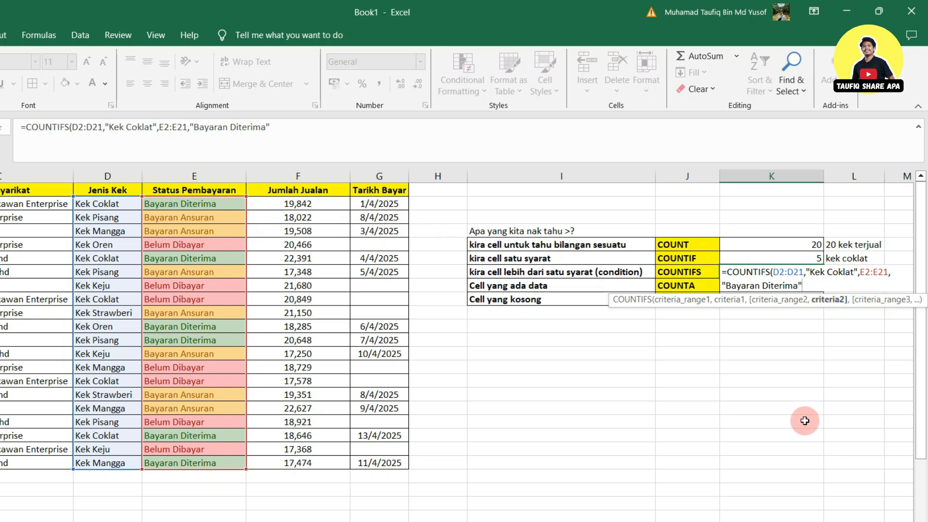
pyautogui.write(')')
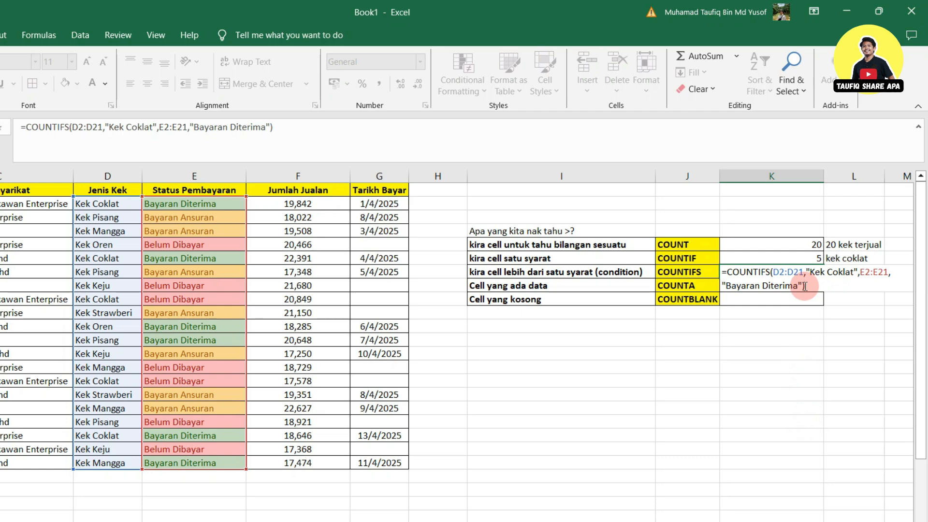
pyautogui.press('Return')
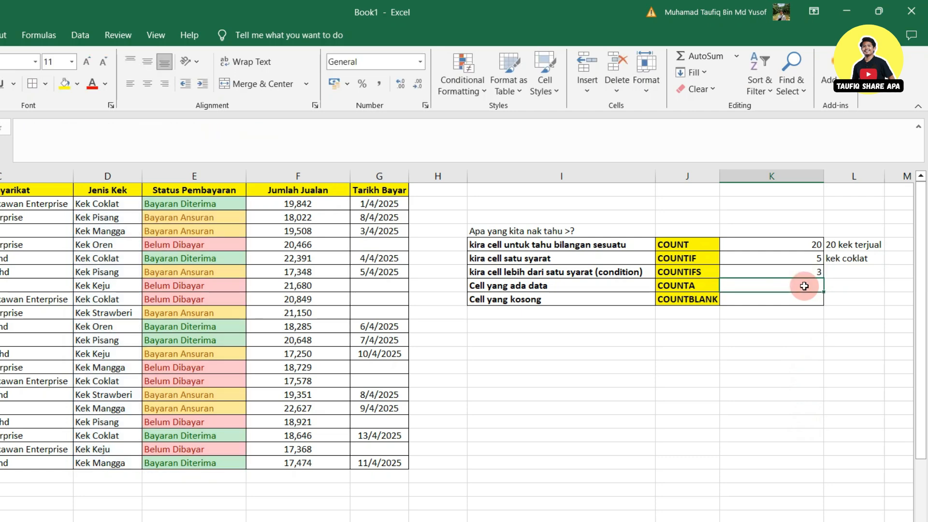
pyautogui.click(816, 273)
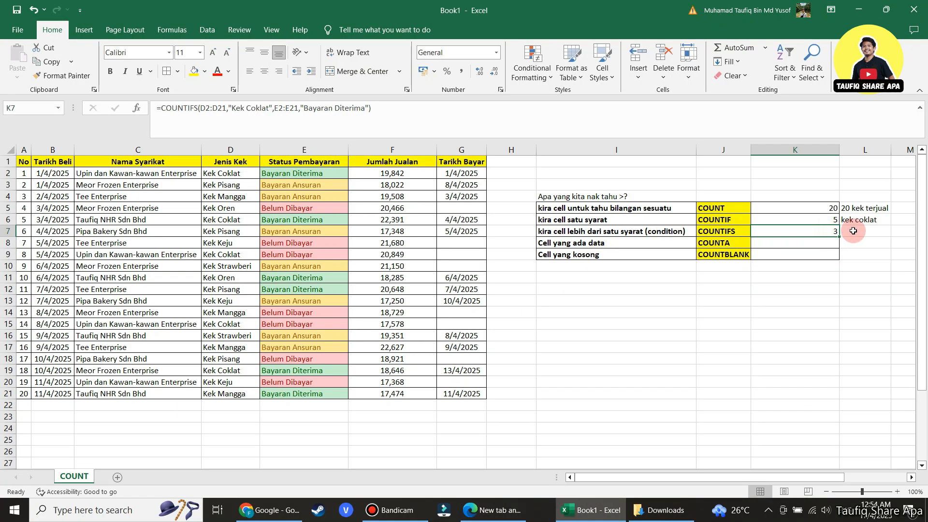
# - Add the note "kek coklat yg diterima bayarannya" in L7 beside the COUNTIFS result and autofit column L to it
pyautogui.click(856, 230)
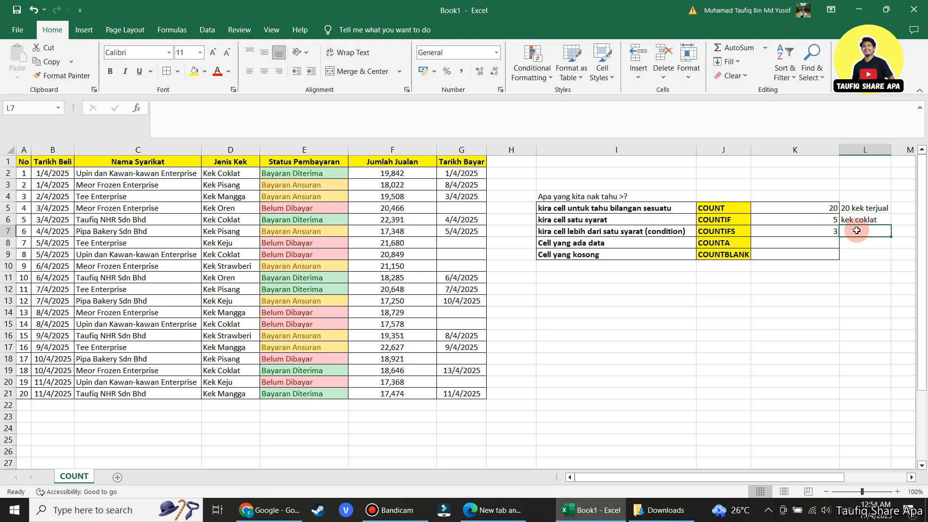
pyautogui.write('klat')
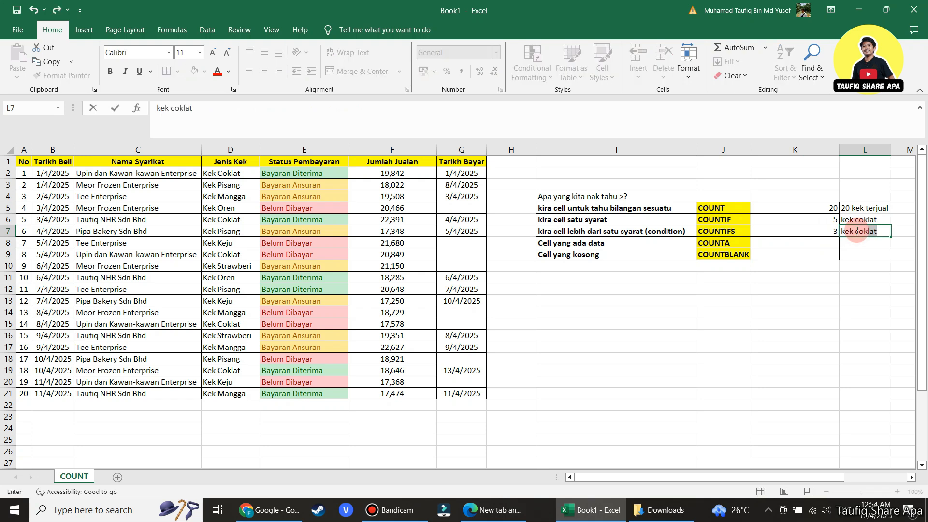
pyautogui.write(' yg diterima bayarannya')
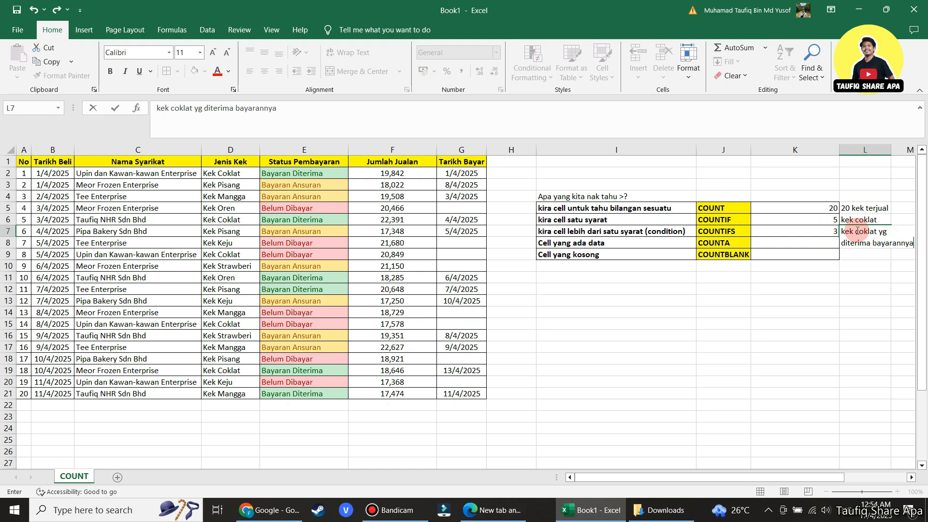
pyautogui.click(849, 318)
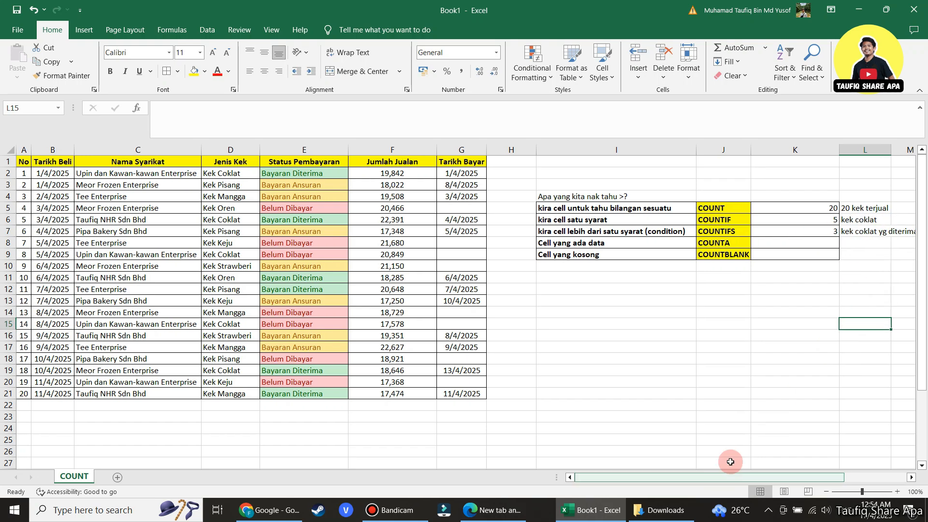
pyautogui.doubleClick(887, 149)
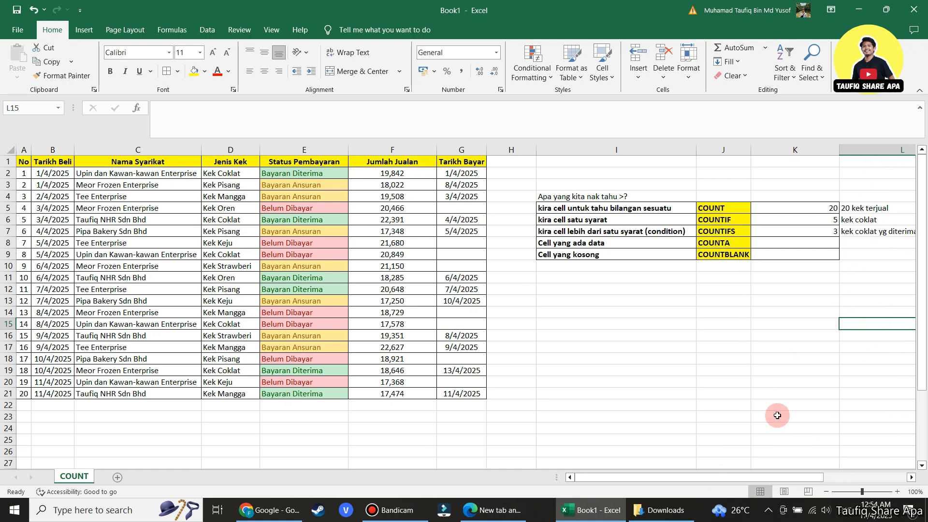
pyautogui.moveTo(866, 487); pyautogui.dragTo(786, 484)
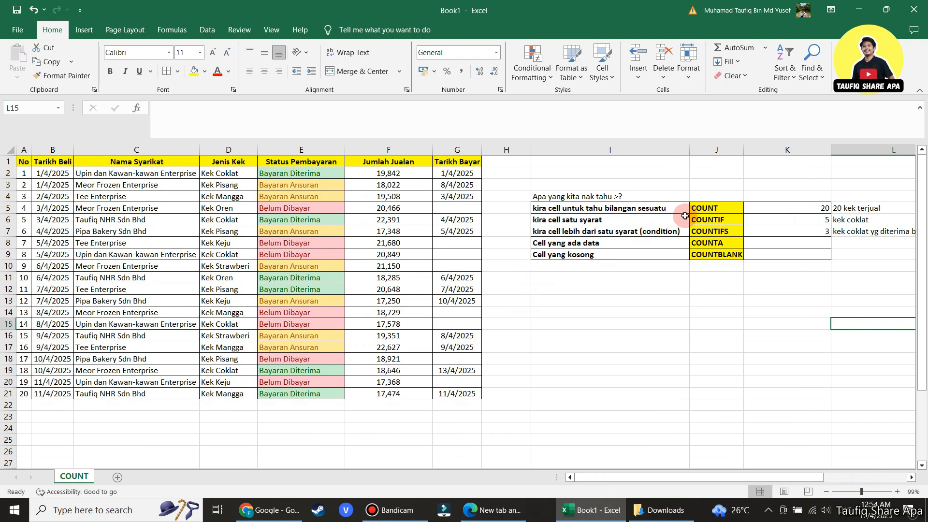
# - Count the filled Tarikh Bayar cells with a COUNTA formula in K8 over the range G2:G21
pyautogui.click(727, 243)
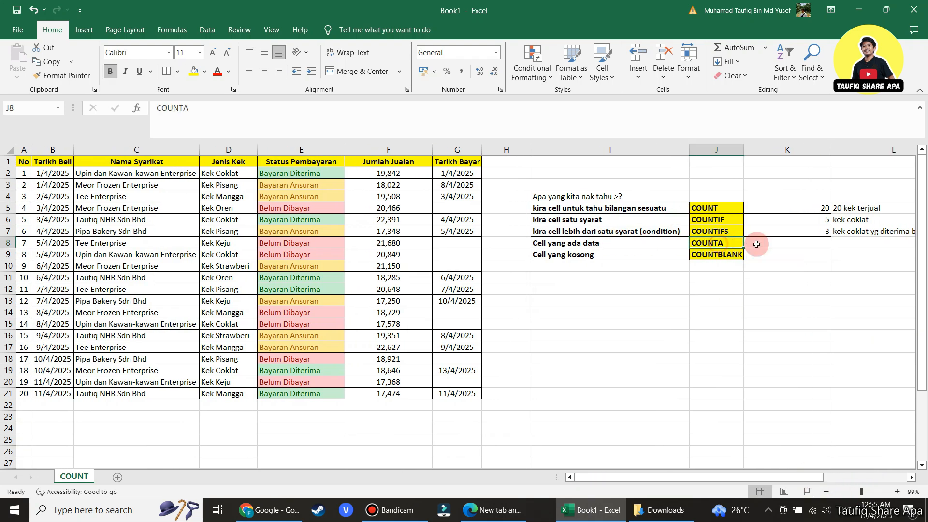
pyautogui.click(632, 243)
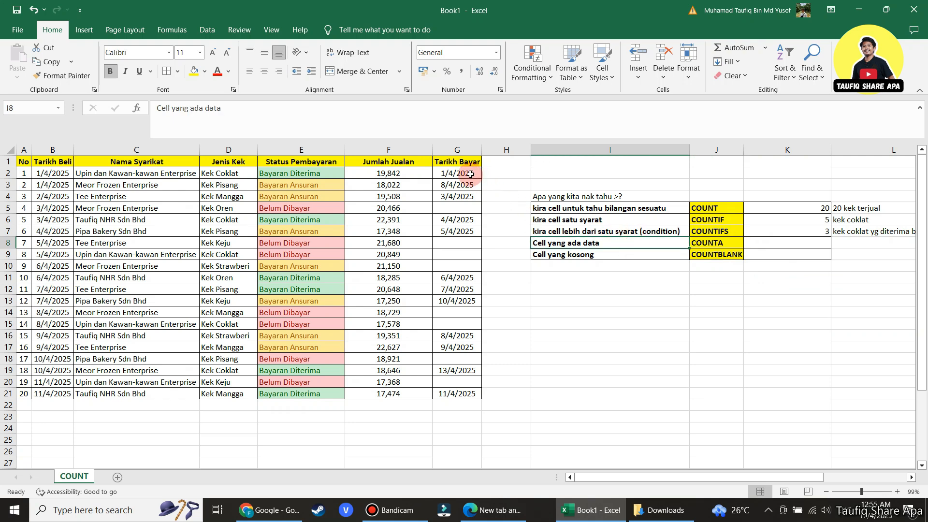
pyautogui.moveTo(470, 174); pyautogui.dragTo(466, 392)
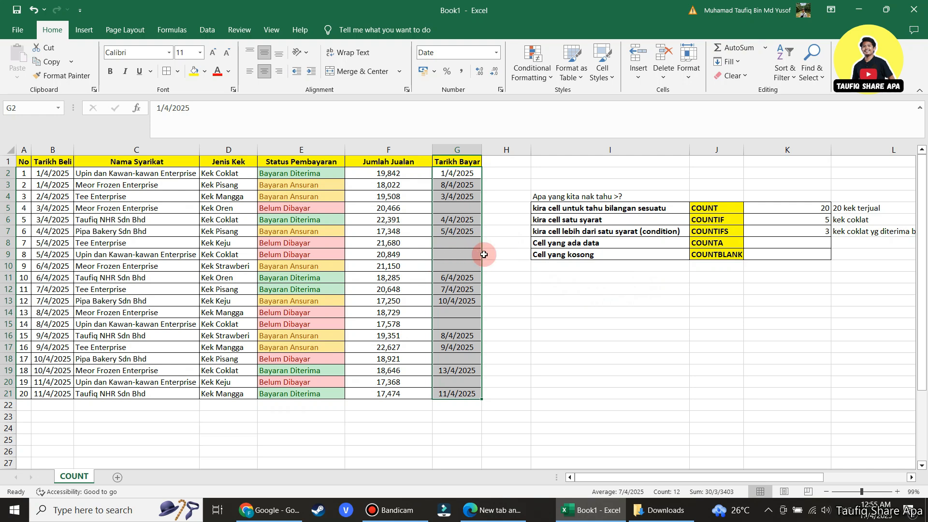
pyautogui.click(786, 245)
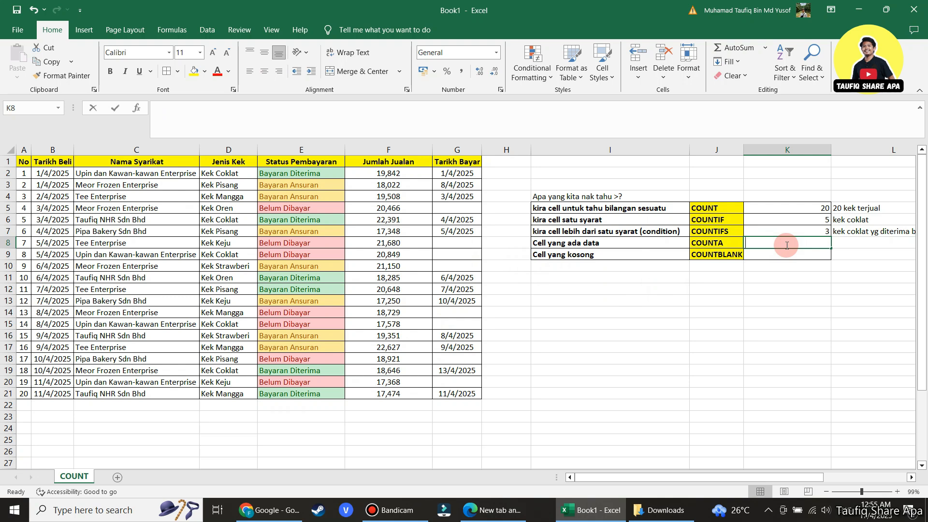
pyautogui.write('=counta')
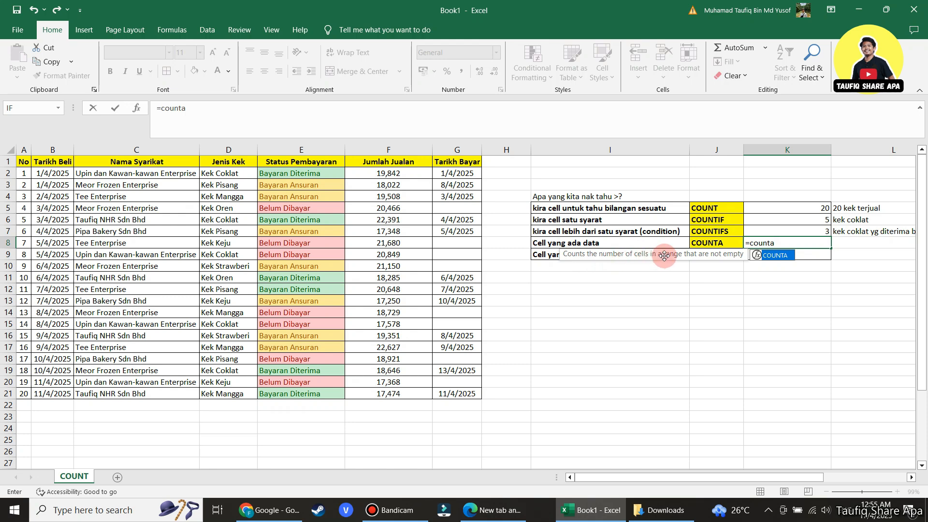
pyautogui.doubleClick(781, 258)
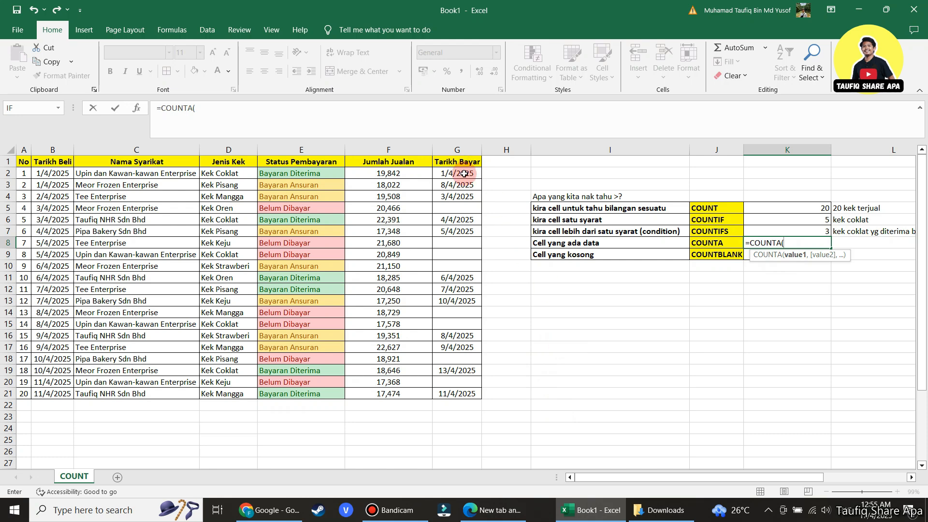
pyautogui.moveTo(463, 173); pyautogui.dragTo(461, 393)
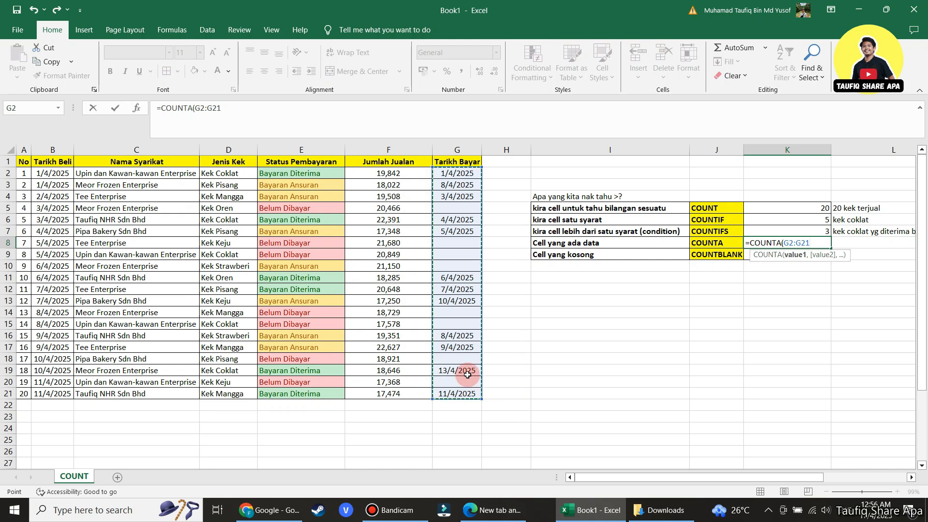
pyautogui.press('Return')
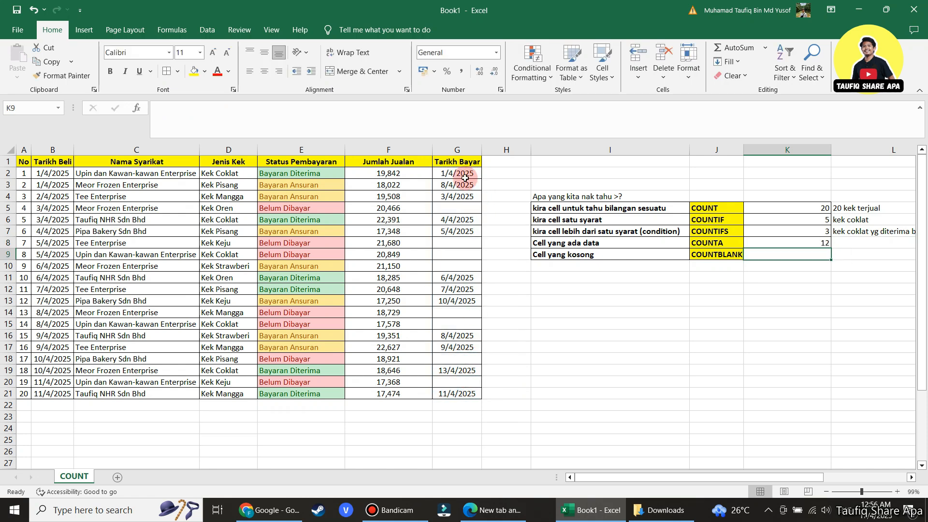
# - Check the range used by the COUNTA formula in K8 and add the note "kotak yang ada data" in L8
pyautogui.click(825, 244)
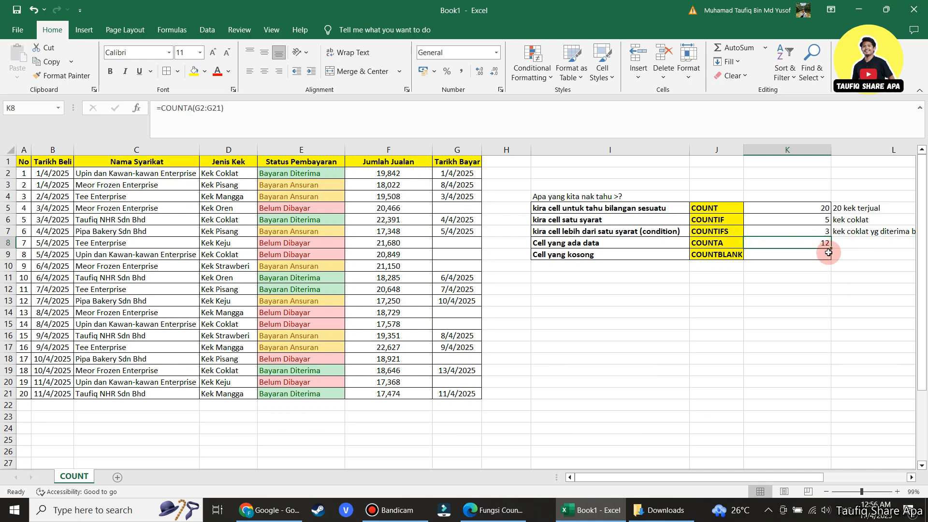
pyautogui.doubleClick(824, 244)
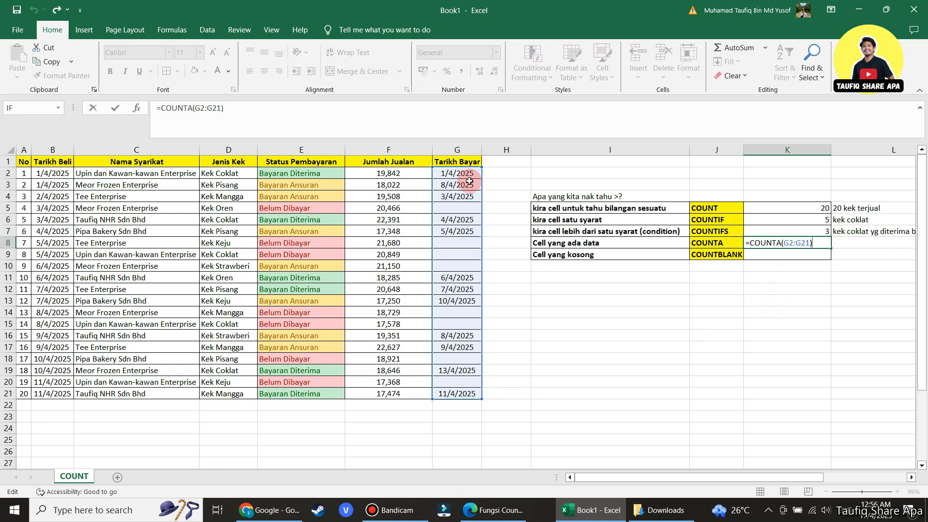
pyautogui.hotkey('ctrl', 'Return')
pyautogui.click(861, 246)
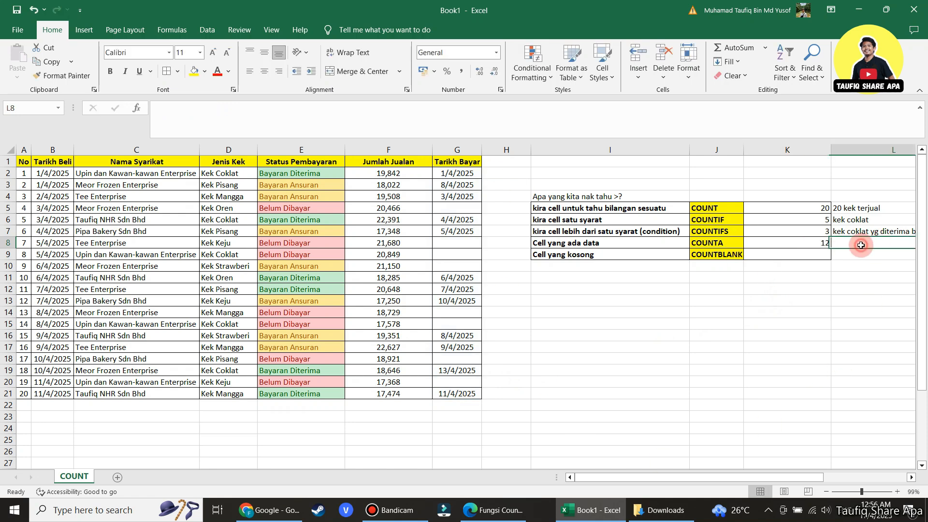
pyautogui.write('kotak yang ada')
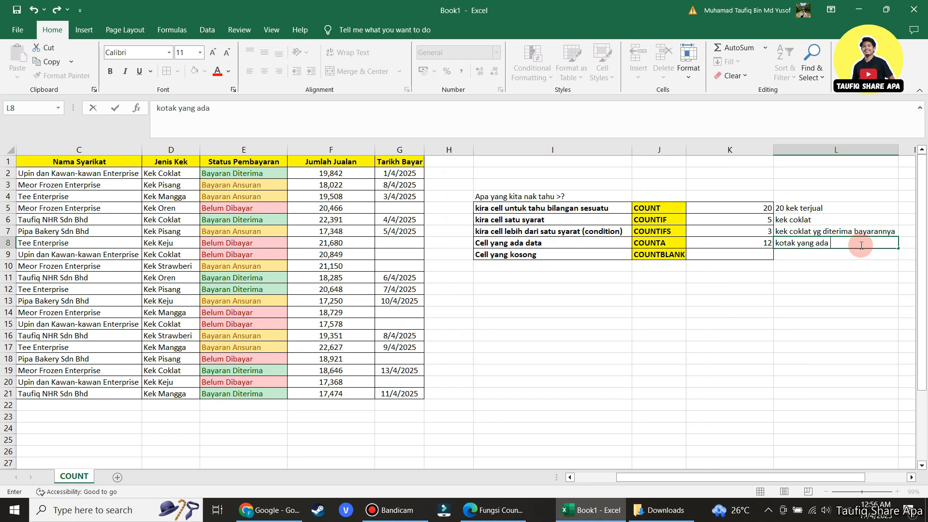
pyautogui.write(' data')
pyautogui.click(841, 321)
pyautogui.moveTo(746, 477); pyautogui.dragTo(731, 482)
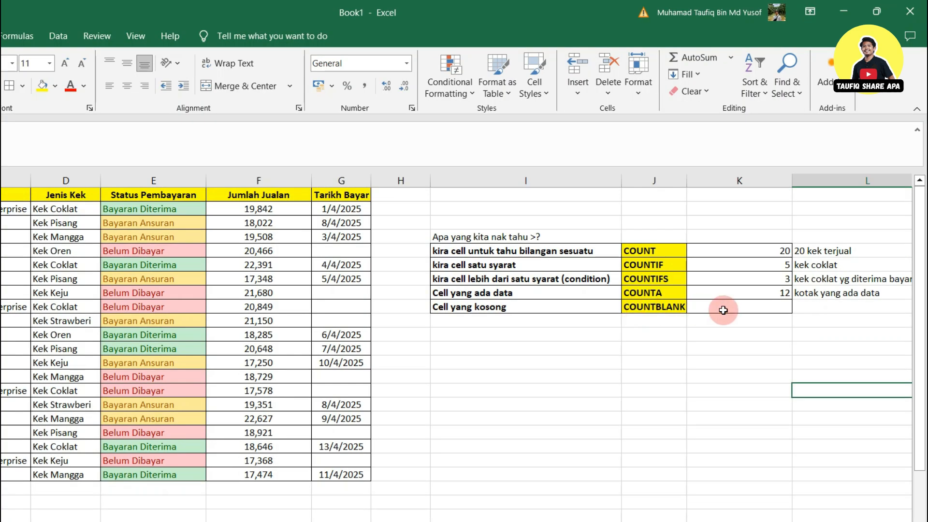
# - Count the empty Tarikh Bayar cells with a COUNTBLANK formula in K9 over the range G2:G21
pyautogui.click(722, 310)
pyautogui.write('=')
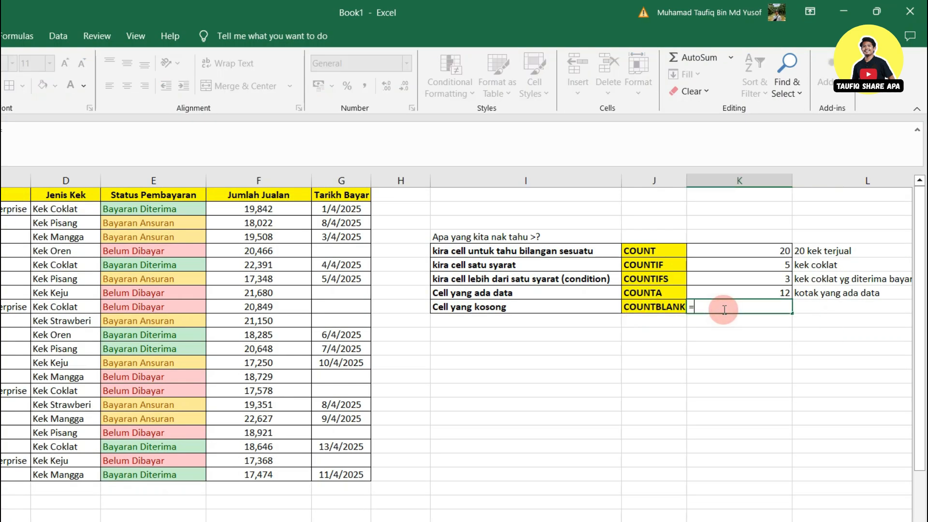
pyautogui.write('countblank')
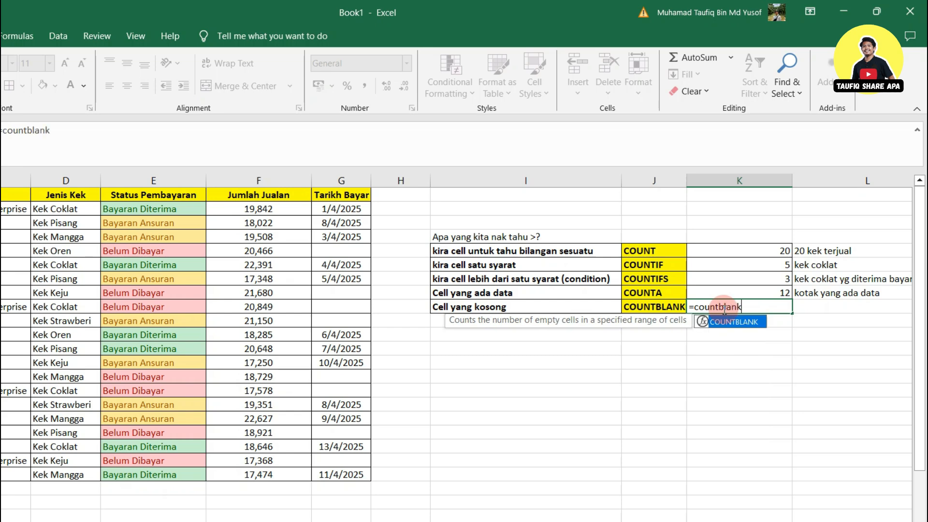
pyautogui.doubleClick(741, 322)
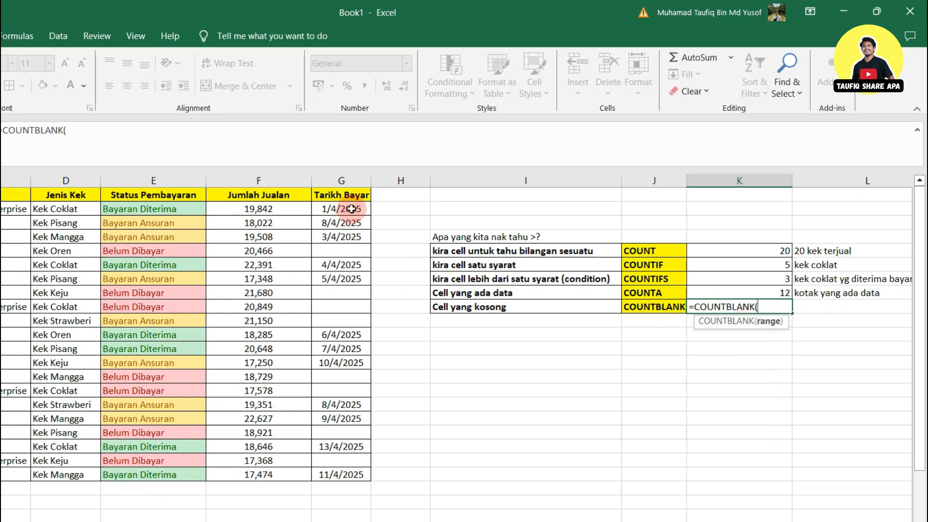
pyautogui.click(351, 208)
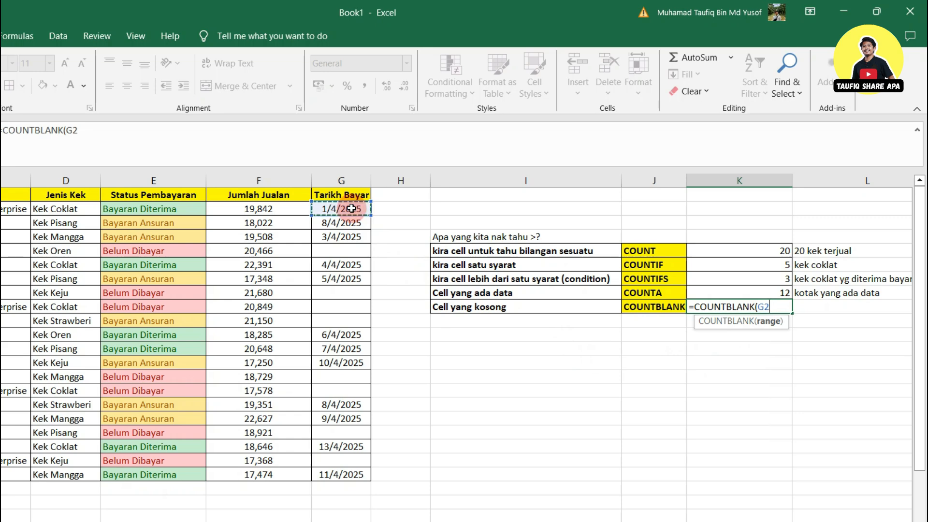
pyautogui.moveTo(351, 208); pyautogui.dragTo(349, 465)
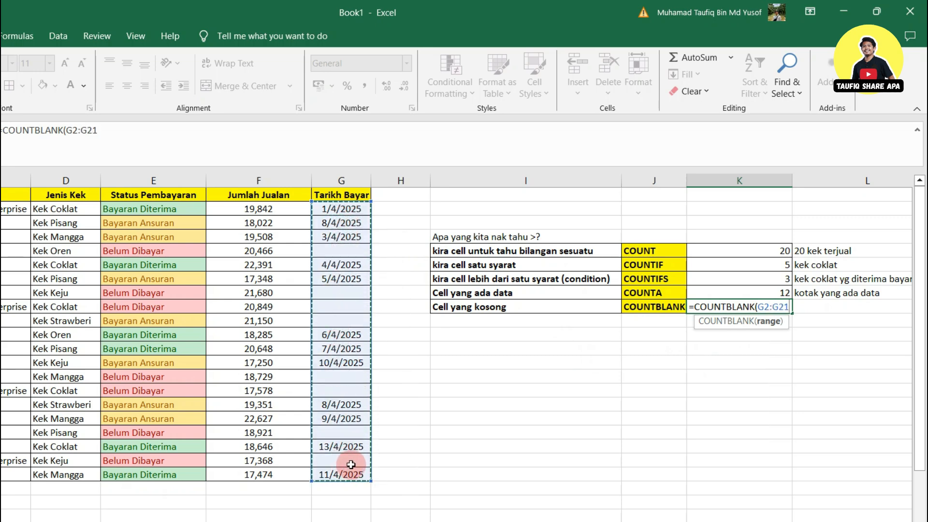
pyautogui.press('Return')
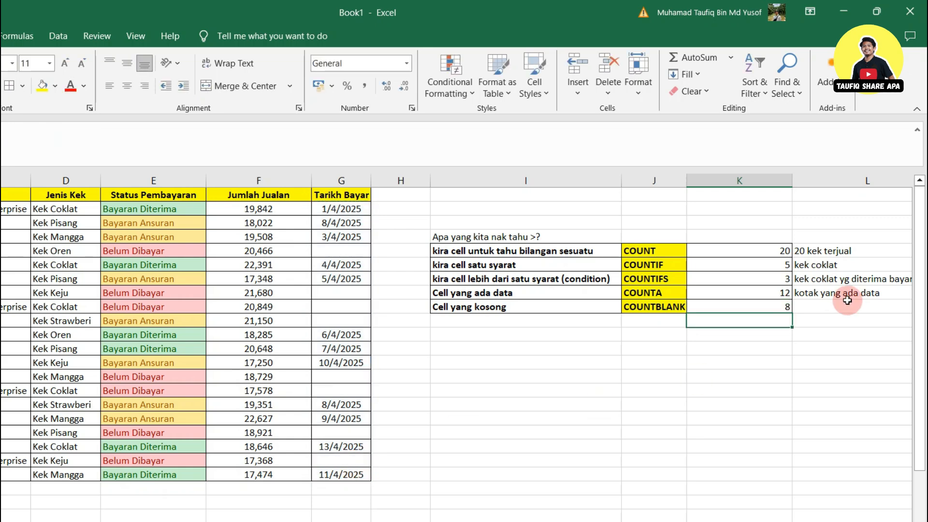
# - Add the note "kotak yang kosong atau tiada tarikh" in L9 beside the COUNTBLANK result
pyautogui.click(778, 305)
pyautogui.click(817, 306)
pyautogui.write('ko')
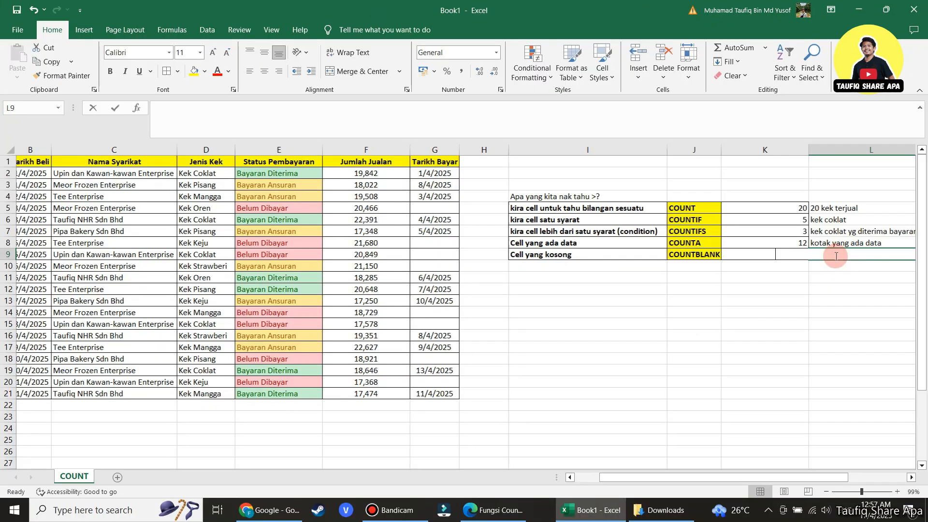
pyautogui.write('tak yang kosong')
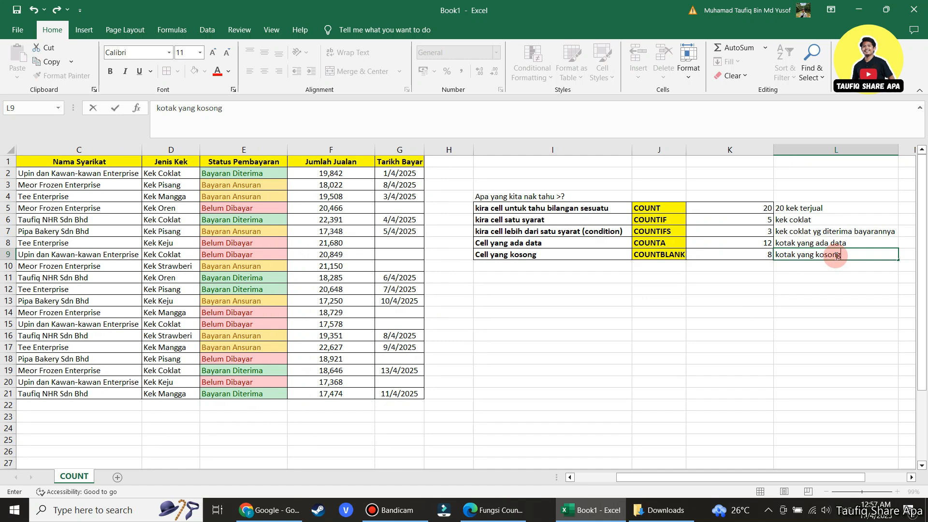
pyautogui.write(' atau tiada tarikh')
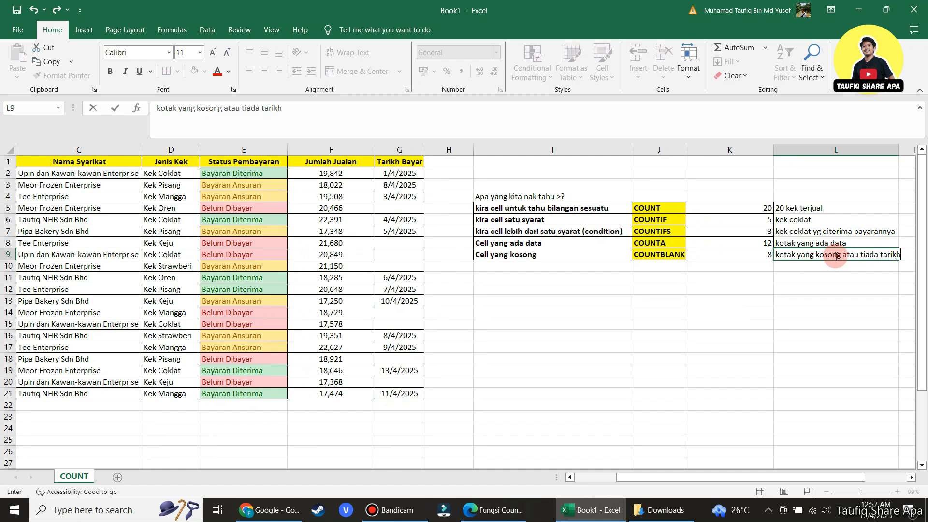
pyautogui.click(815, 313)
pyautogui.moveTo(752, 477); pyautogui.dragTo(705, 482)
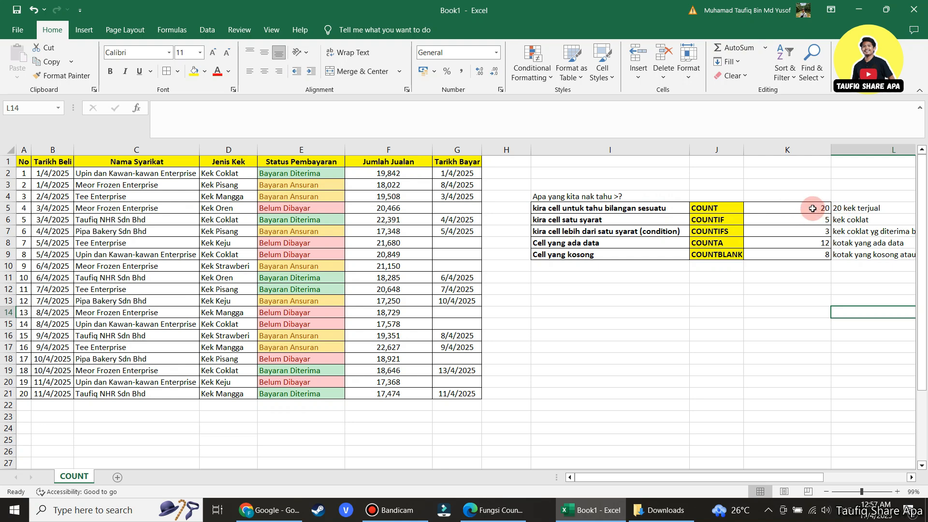
# - Review the Jenis Kek entries D2:D21 against the COUNT result and fill cell K5 with green
pyautogui.moveTo(244, 174); pyautogui.dragTo(244, 391)
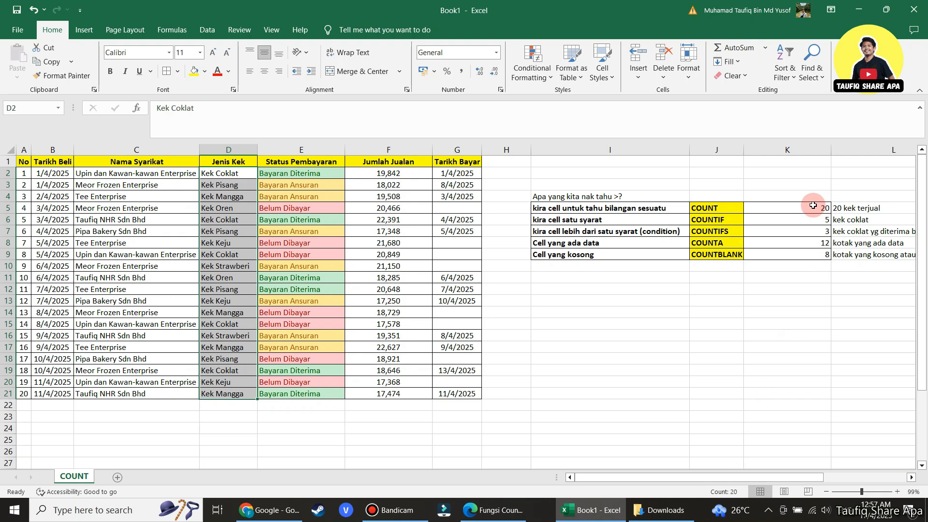
pyautogui.click(799, 208)
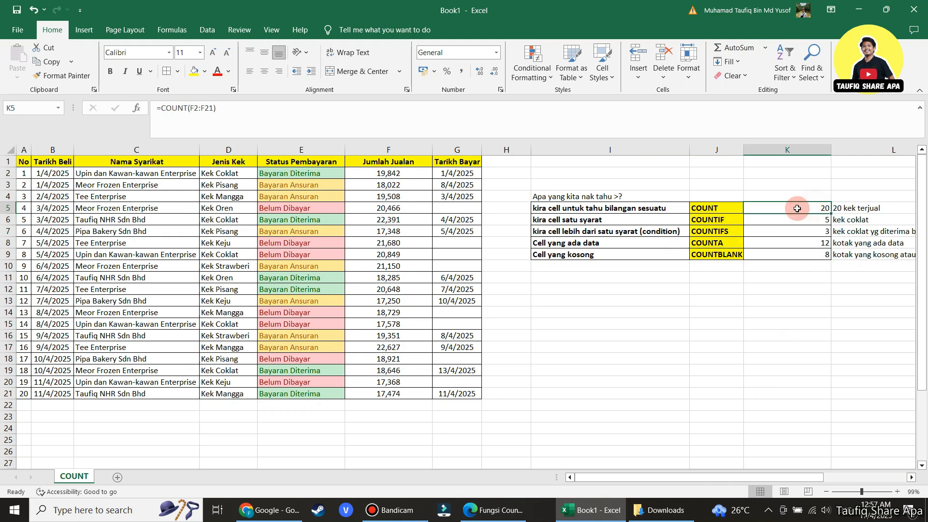
pyautogui.click(205, 72)
pyautogui.click(270, 255)
pyautogui.click(717, 323)
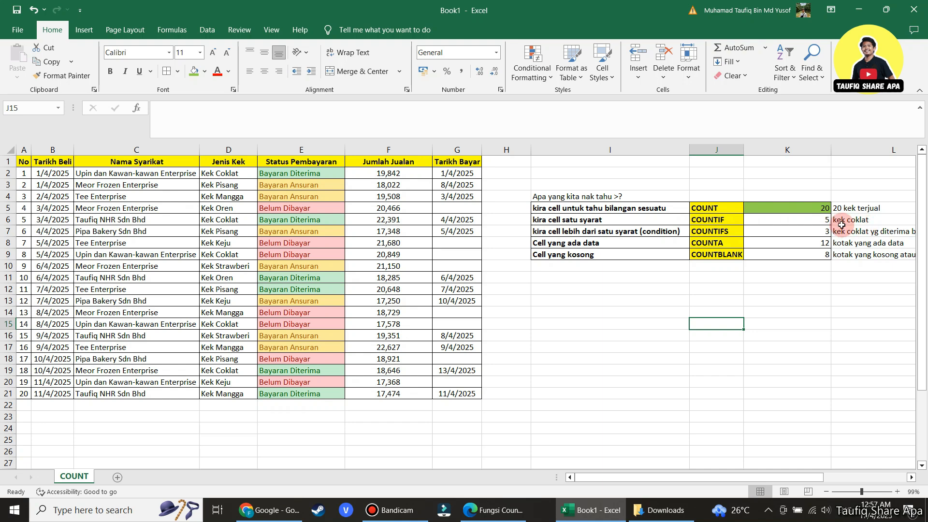
# - Check the COUNTIF formula in K6 and fill its matching "Kek Coklat" cells D2, D6, D9, D15 and D19 with green
pyautogui.click(824, 220)
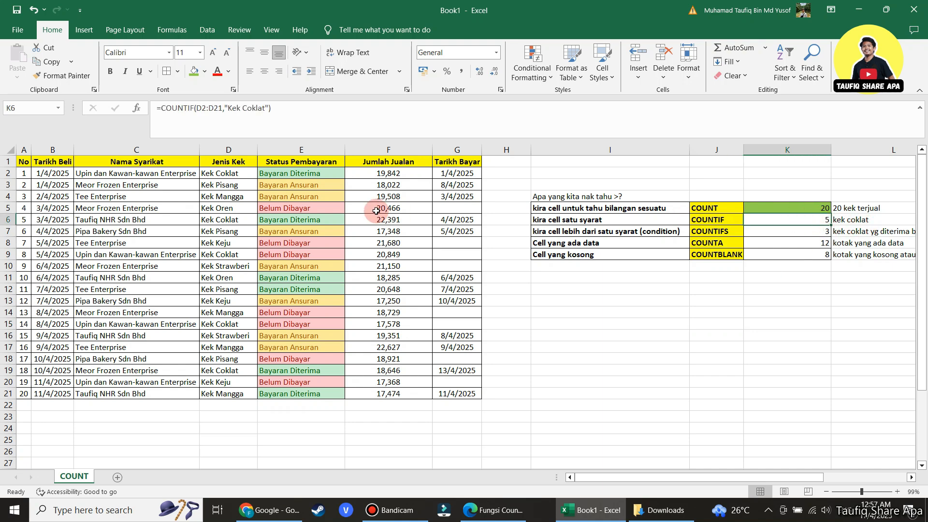
pyautogui.click(338, 231)
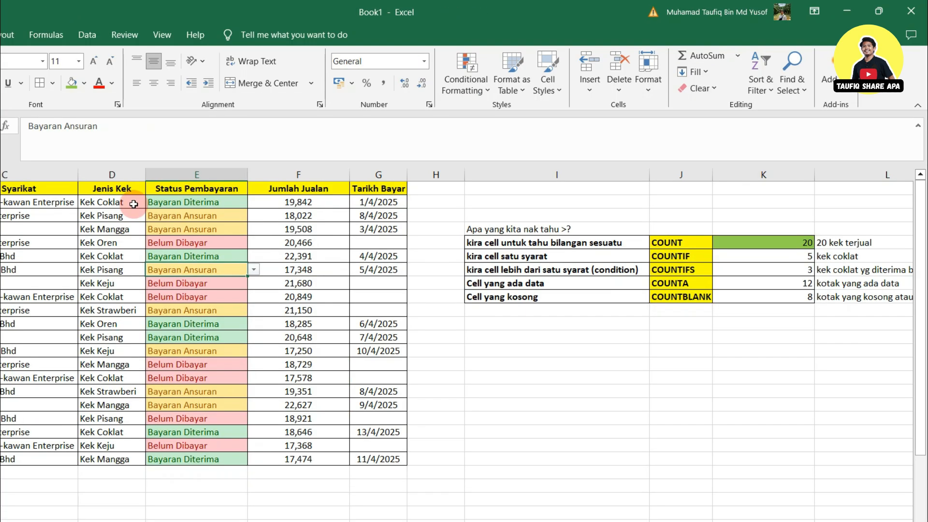
pyautogui.click(247, 175)
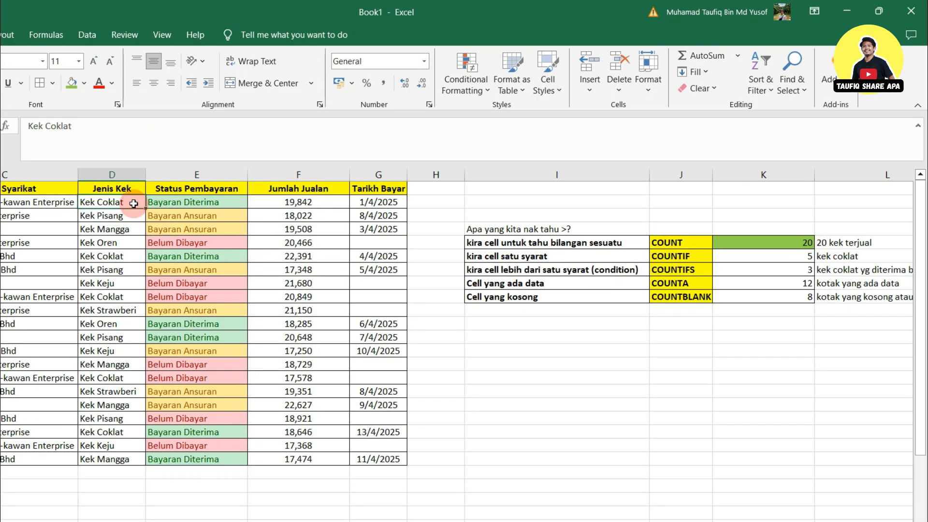
pyautogui.click(71, 82)
pyautogui.click(124, 257)
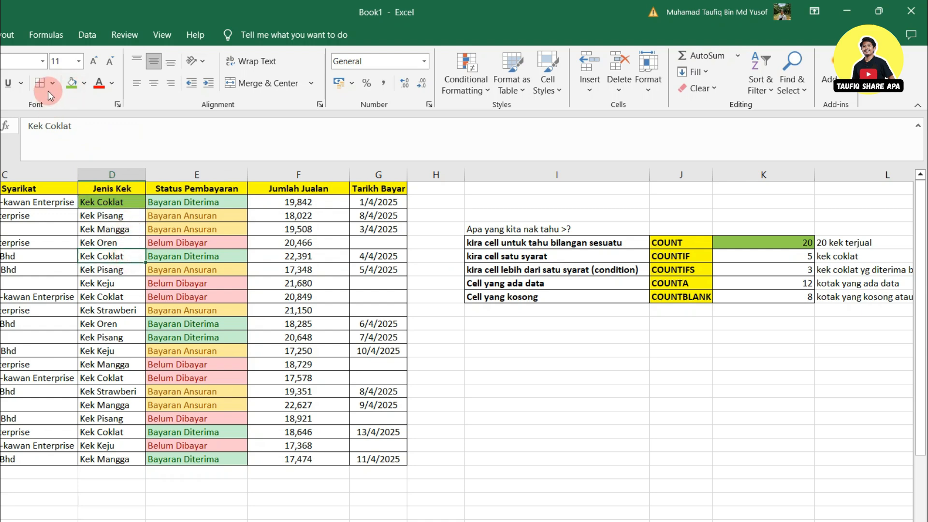
pyautogui.click(71, 87)
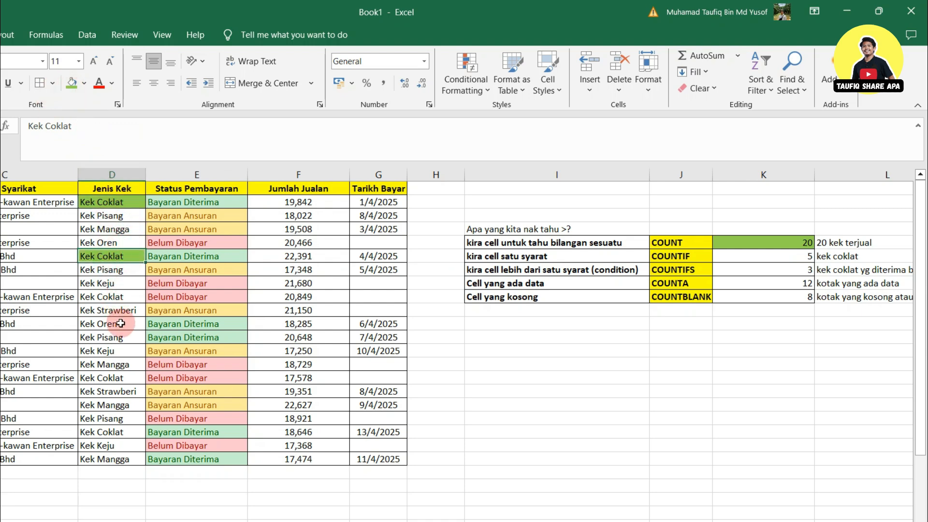
pyautogui.click(123, 379)
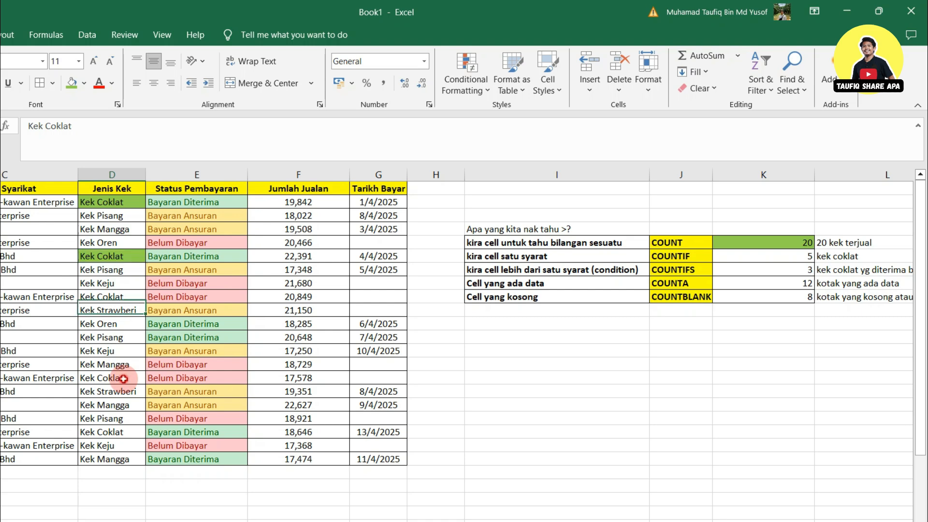
pyautogui.click(71, 87)
pyautogui.click(106, 430)
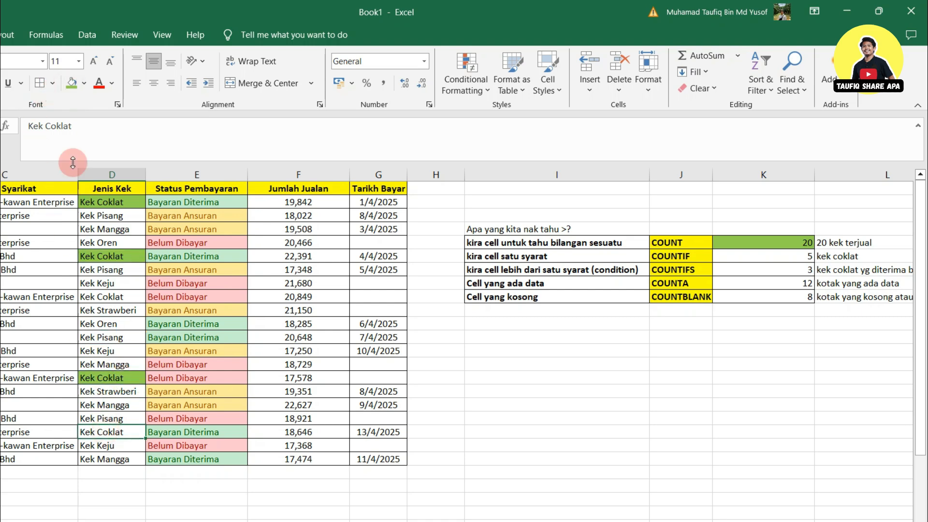
pyautogui.click(71, 83)
pyautogui.click(88, 296)
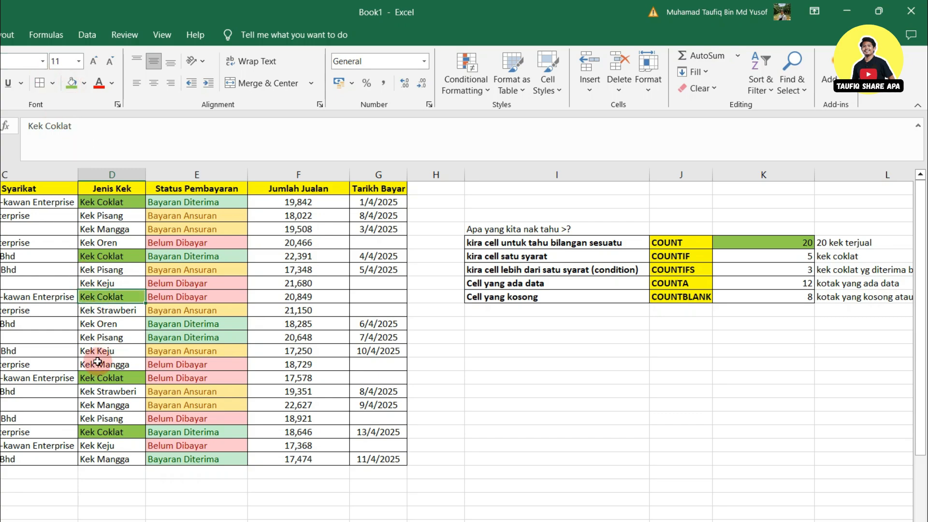
pyautogui.scroll(3, 98, 361)
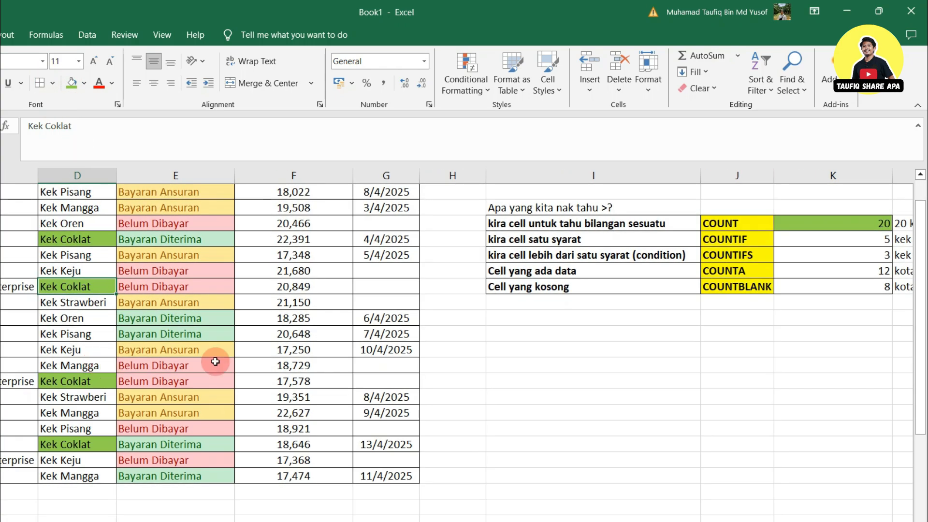
# - Remove the green fill from the Jenis Kek entries in column D
pyautogui.scroll(1, 227, 351)
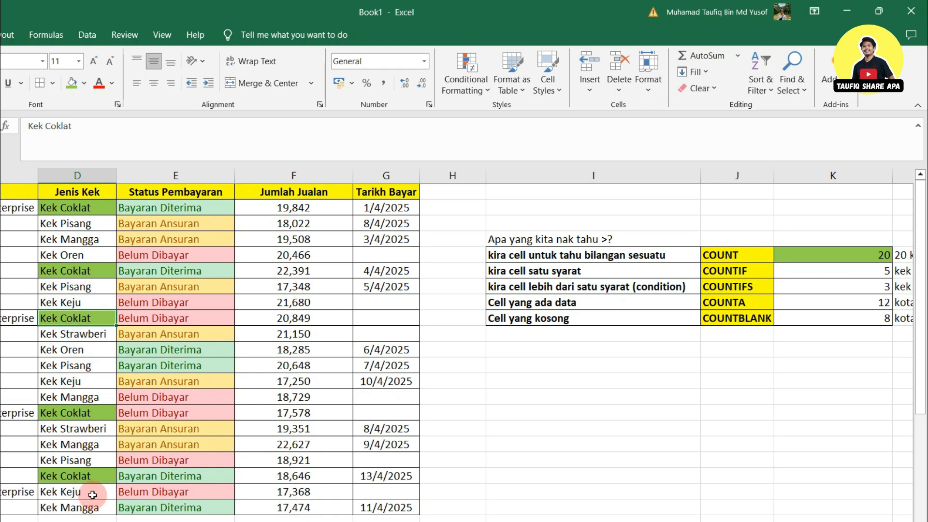
pyautogui.scroll(-2, 108, 410)
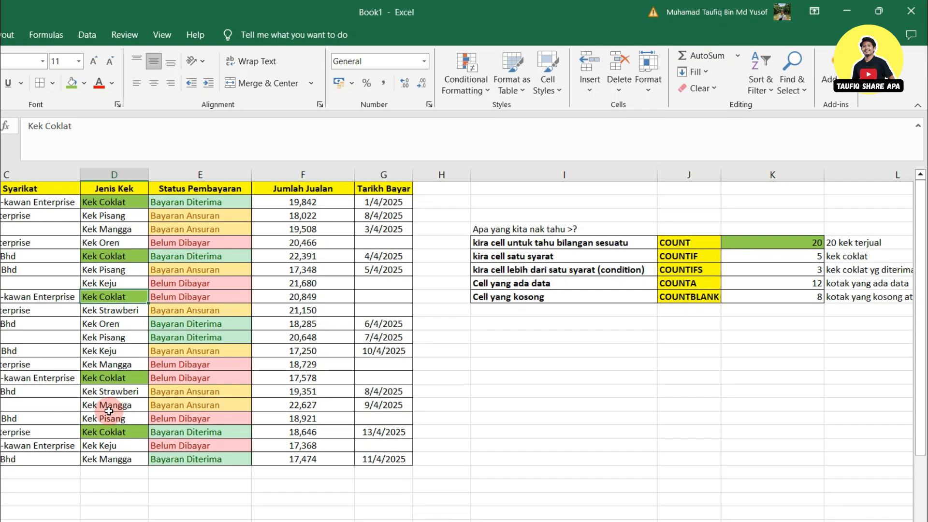
pyautogui.moveTo(108, 202); pyautogui.dragTo(113, 466)
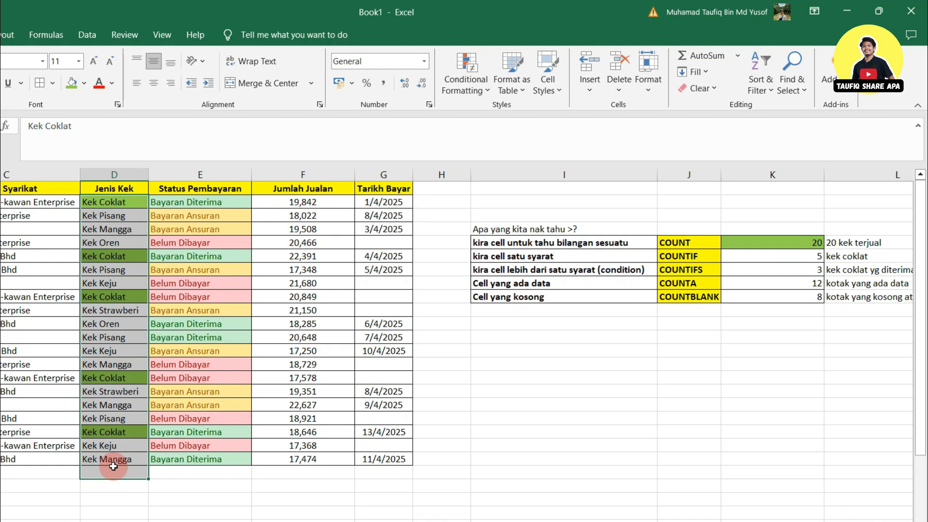
pyautogui.click(84, 83)
pyautogui.click(97, 313)
pyautogui.click(660, 346)
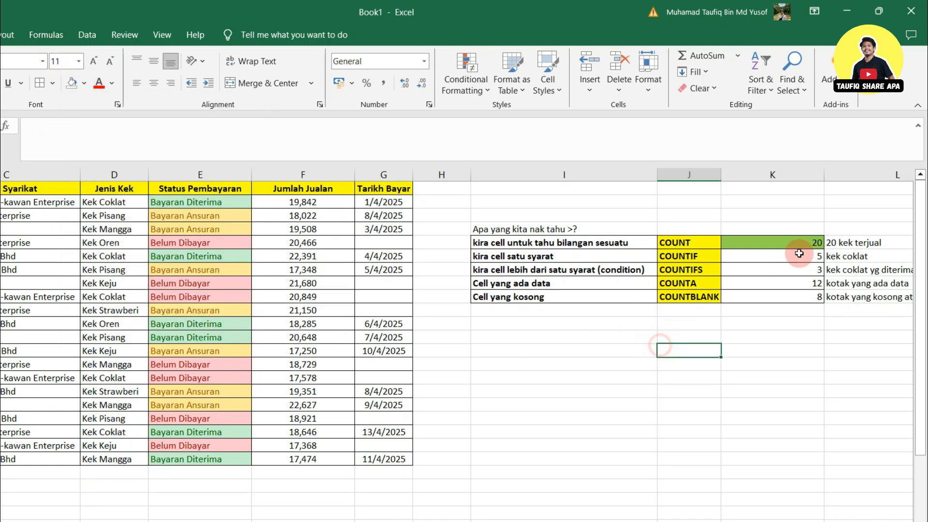
# - Fill the COUNTIF result cell K6 with green
pyautogui.click(801, 255)
pyautogui.click(84, 83)
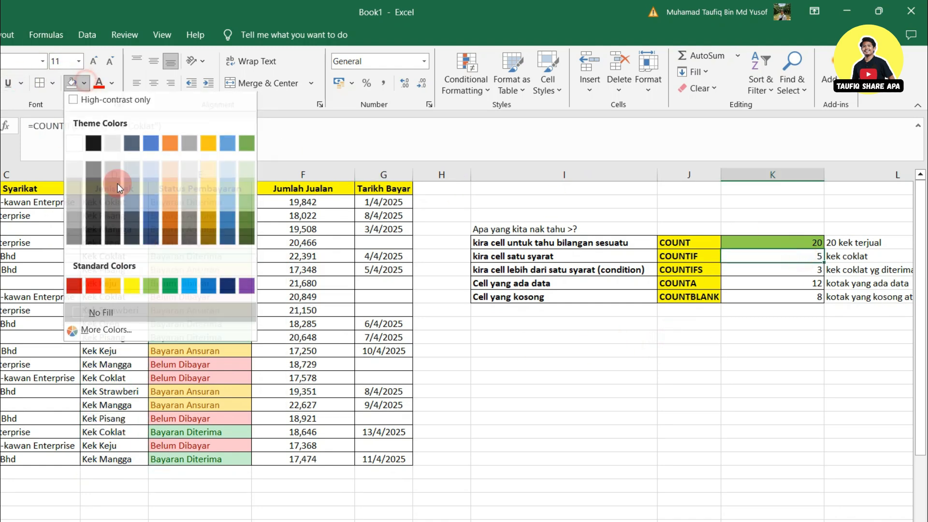
pyautogui.click(151, 292)
pyautogui.click(762, 389)
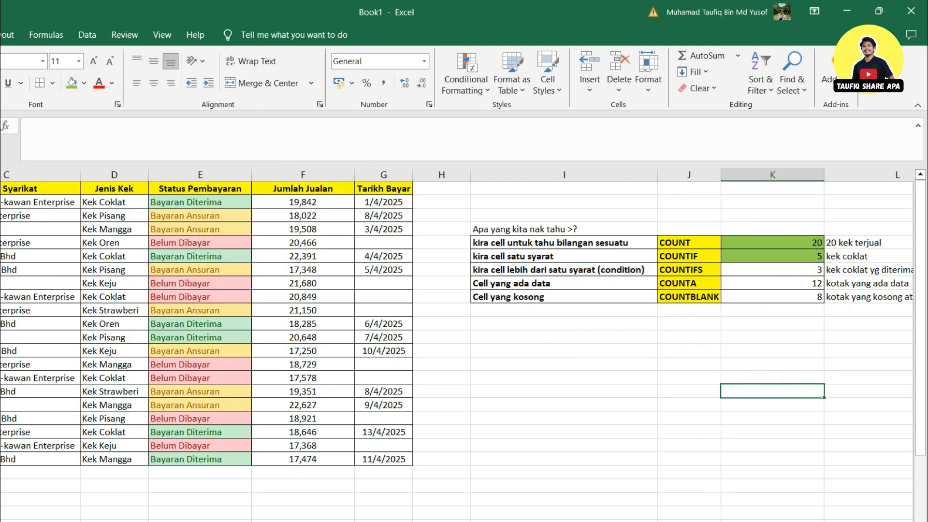
# - Fill the five "Kek Coklat" cells D2, D6, D9, D15 and D19 with green again for the COUNTIFS check
pyautogui.hscroll(2, 718, 327)
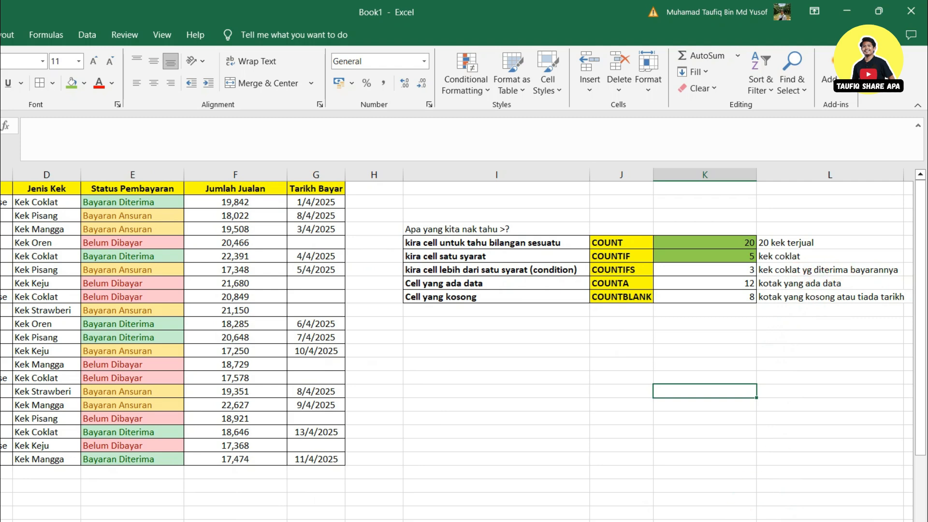
pyautogui.hscroll(-2, 729, 512)
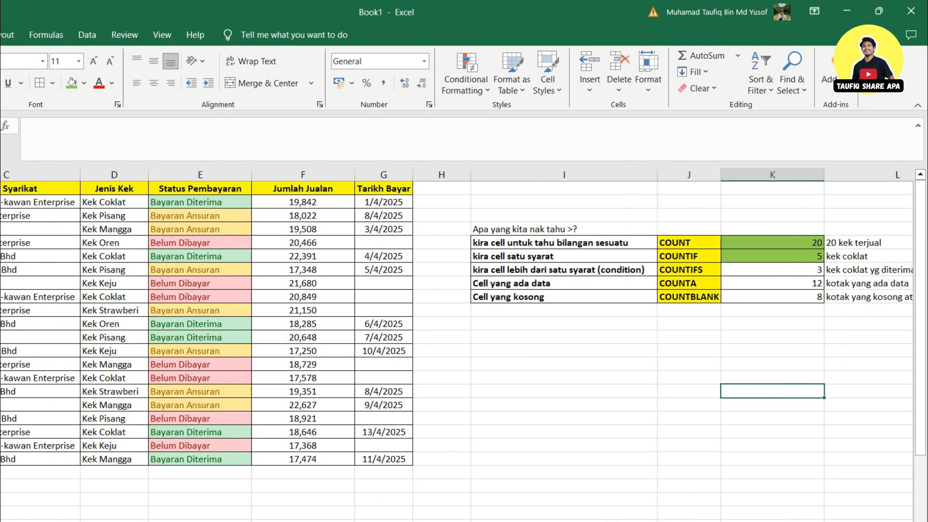
pyautogui.click(129, 202)
pyautogui.keyDown('ctrl'); pyautogui.click(127, 257); pyautogui.keyUp('ctrl')
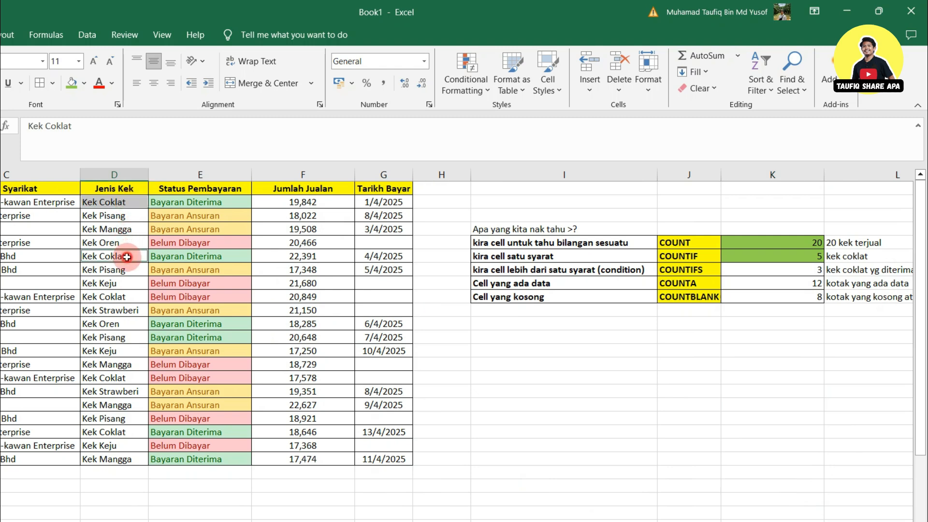
pyautogui.keyDown('ctrl'); pyautogui.click(127, 299); pyautogui.keyUp('ctrl')
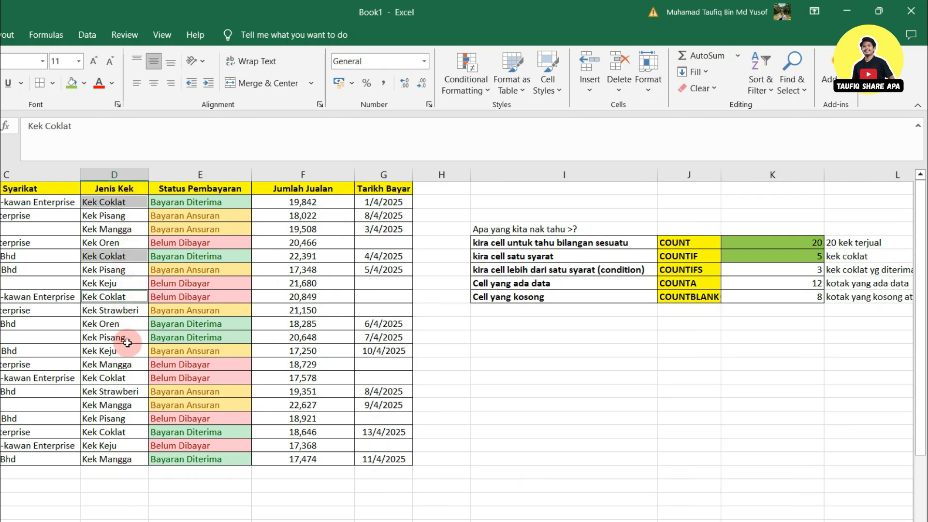
pyautogui.keyDown('ctrl'); pyautogui.click(128, 379); pyautogui.keyUp('ctrl')
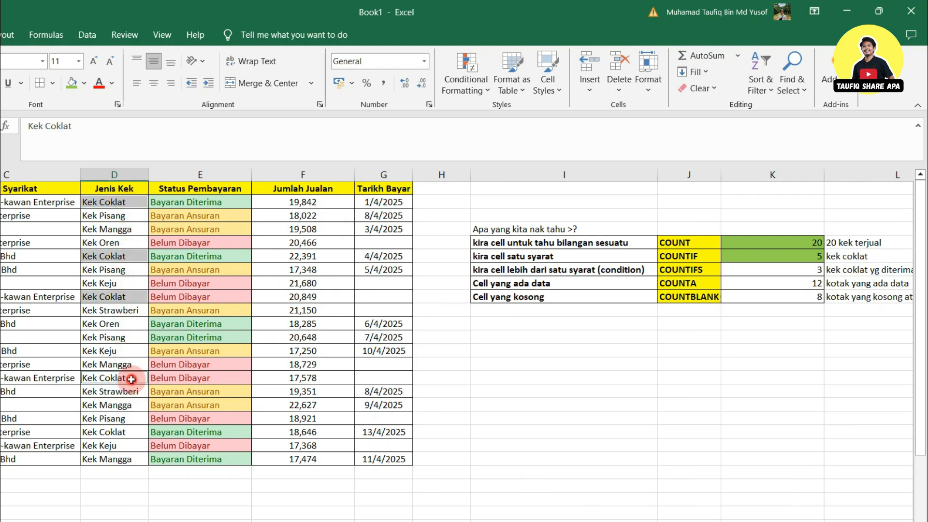
pyautogui.keyDown('ctrl'); pyautogui.click(128, 431); pyautogui.keyUp('ctrl')
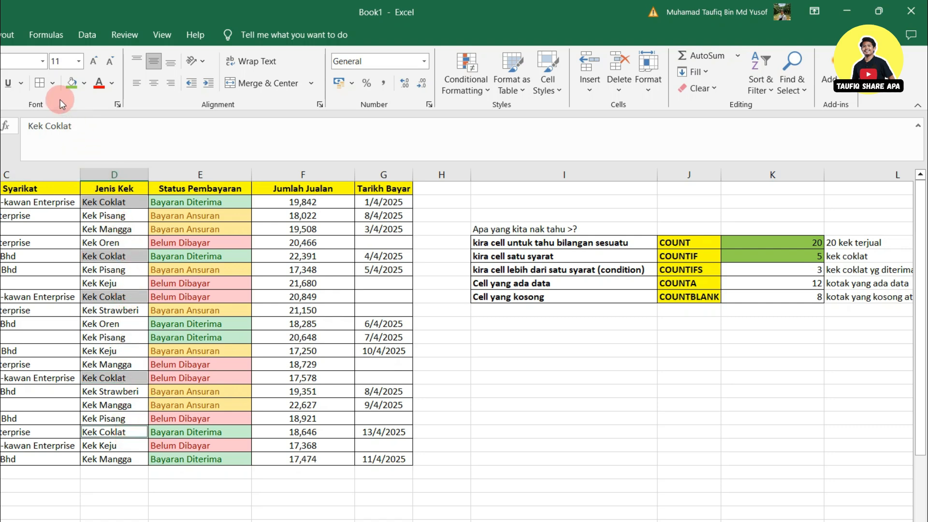
pyautogui.click(72, 86)
pyautogui.click(116, 286)
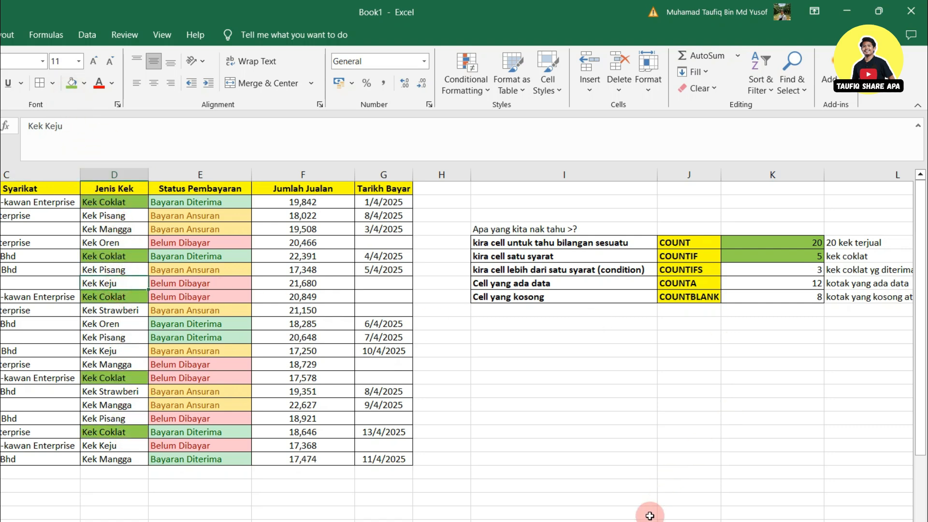
# - Select the "Kek Coklat" and "Bayaran Diterima" pairs in rows 2, 6 and 19, and fill the COUNTIFS result cell K7 with green
pyautogui.hscroll(1, 655, 499)
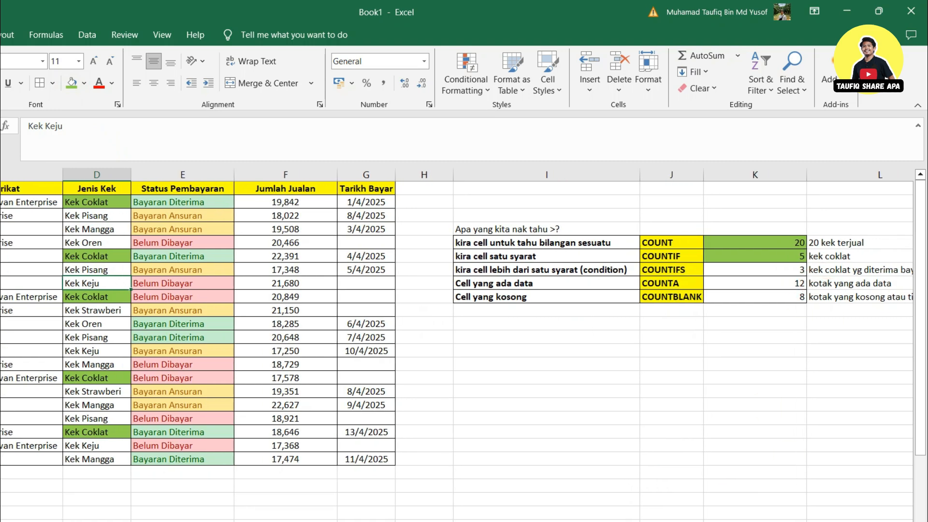
pyautogui.hscroll(-1, 174, 179)
pyautogui.click(140, 202)
pyautogui.moveTo(139, 202); pyautogui.dragTo(177, 203)
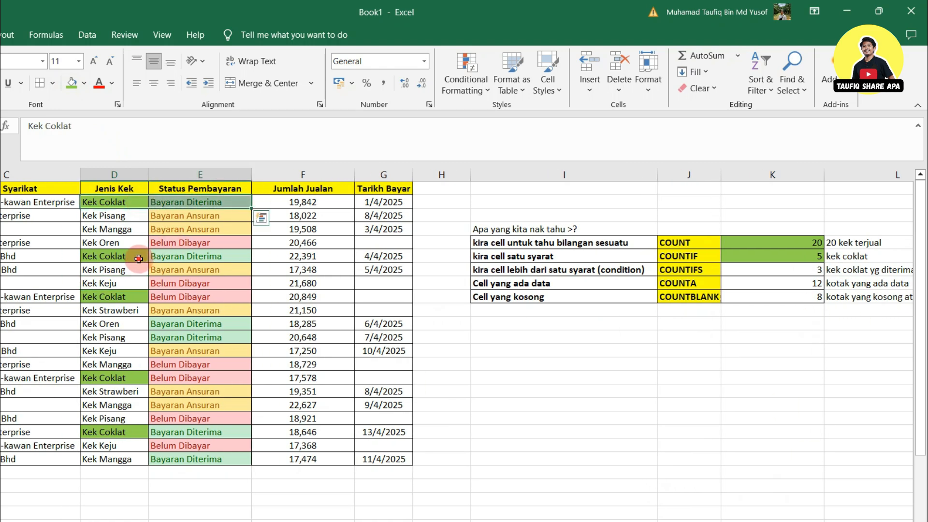
pyautogui.moveTo(139, 259); pyautogui.dragTo(169, 259)
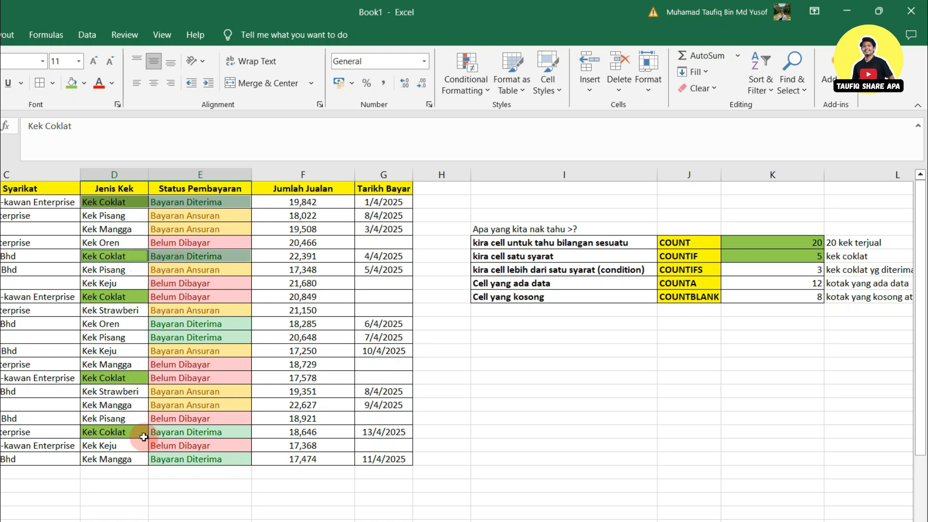
pyautogui.moveTo(141, 433); pyautogui.dragTo(161, 435)
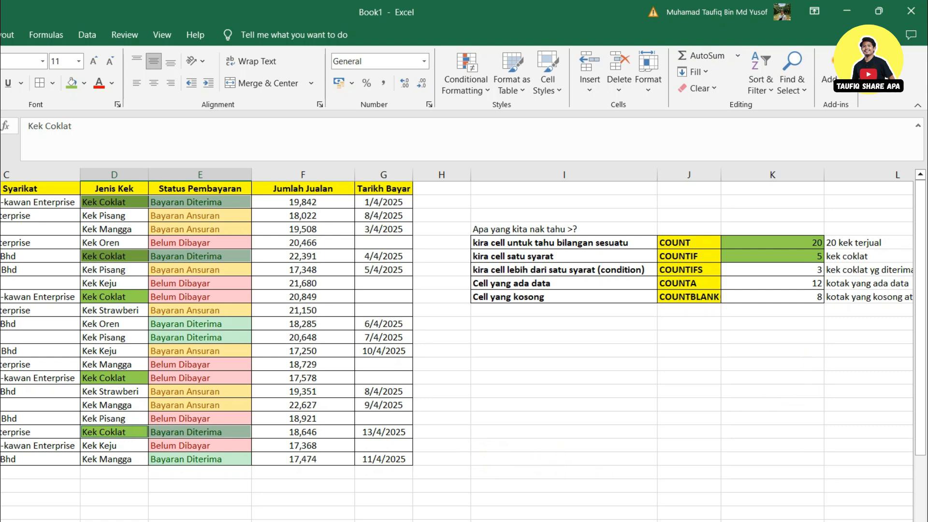
pyautogui.click(816, 272)
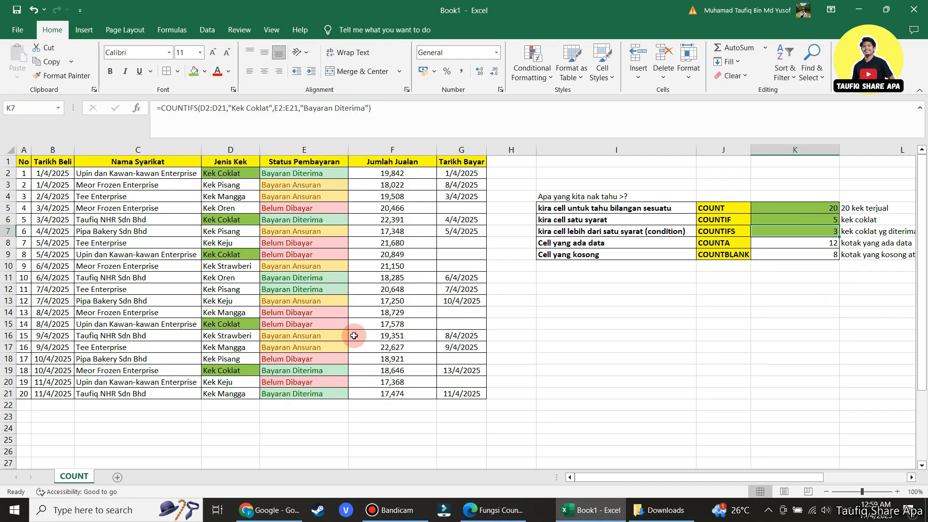
# - Clear the fill color from the Jenis Kek range D2:D21
pyautogui.click(354, 336)
pyautogui.moveTo(248, 173); pyautogui.dragTo(249, 393)
pyautogui.click(204, 76)
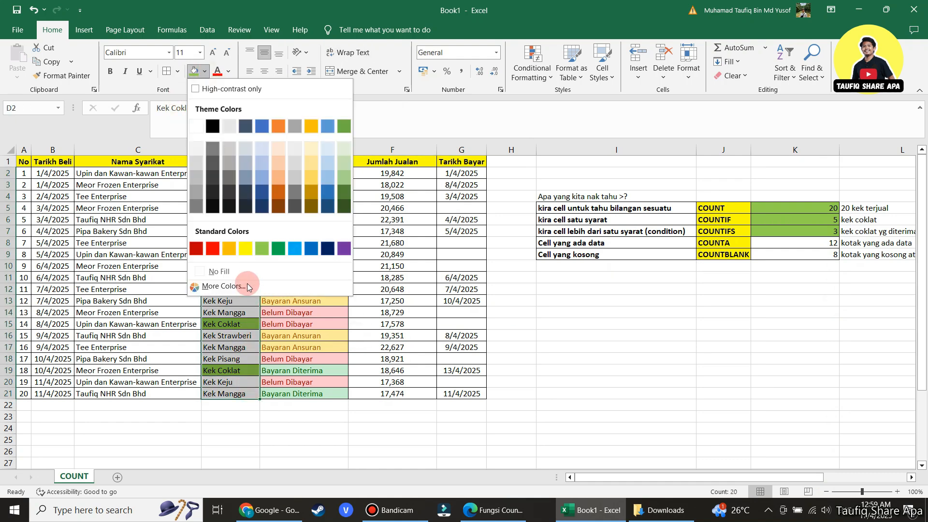
pyautogui.click(243, 272)
pyautogui.click(657, 381)
# - Select the Tarikh Bayar range G2:G21 and compare its status bar count with the COUNTA result
pyautogui.moveTo(656, 481); pyautogui.dragTo(682, 477)
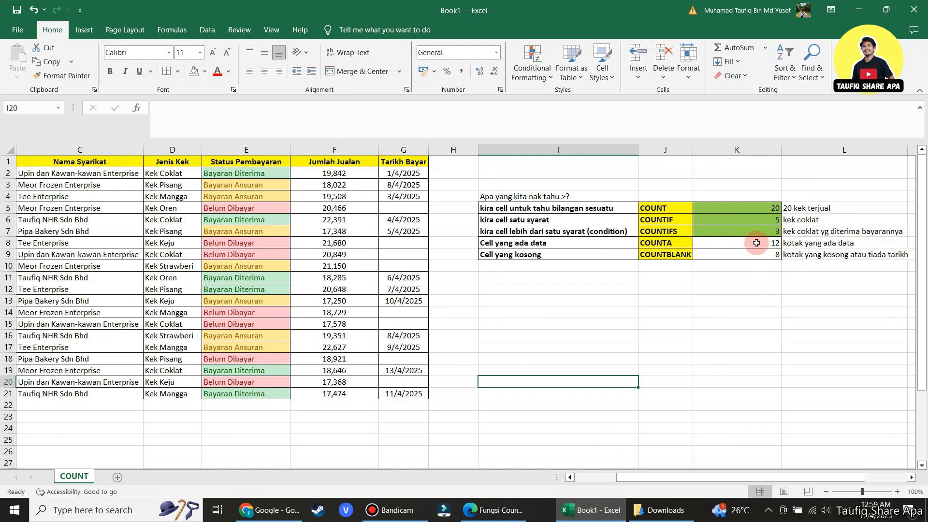
pyautogui.moveTo(691, 478); pyautogui.dragTo(651, 477)
pyautogui.moveTo(476, 175); pyautogui.dragTo(472, 392)
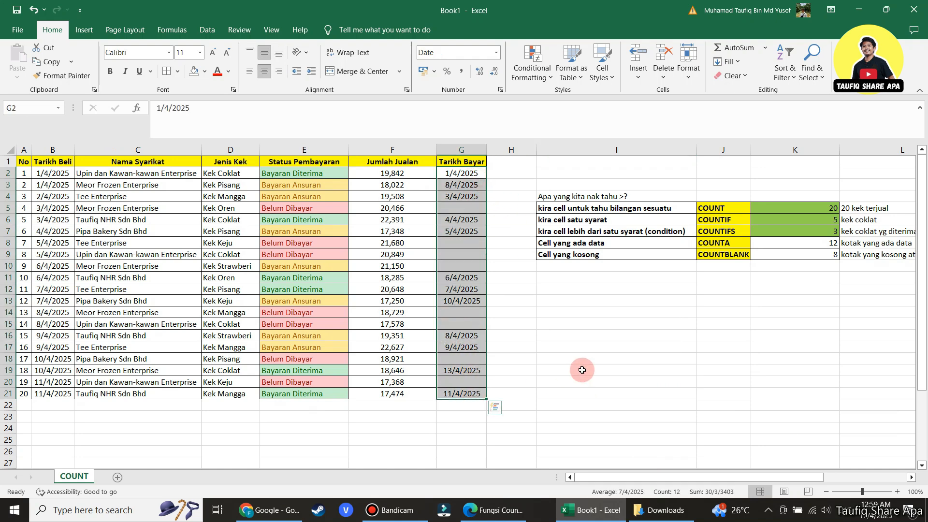
pyautogui.click(529, 302)
pyautogui.click(471, 172)
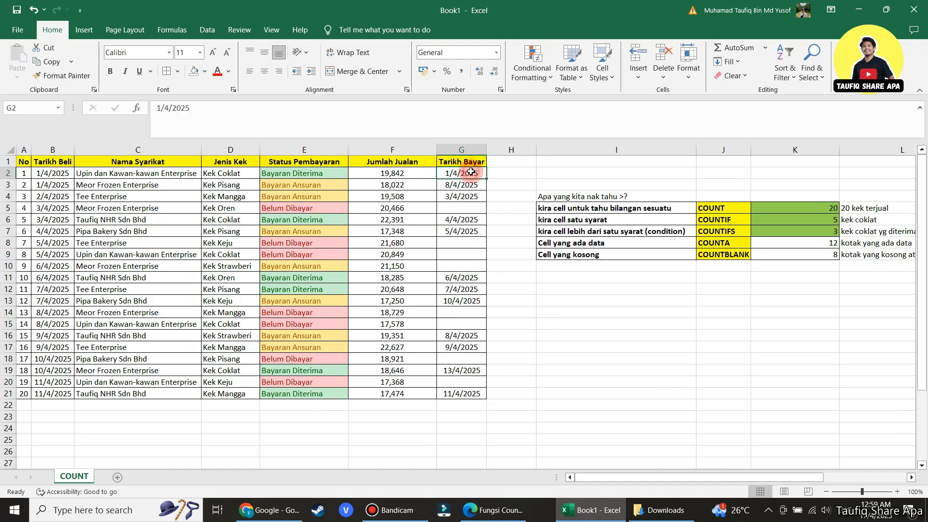
pyautogui.moveTo(471, 172); pyautogui.dragTo(460, 393)
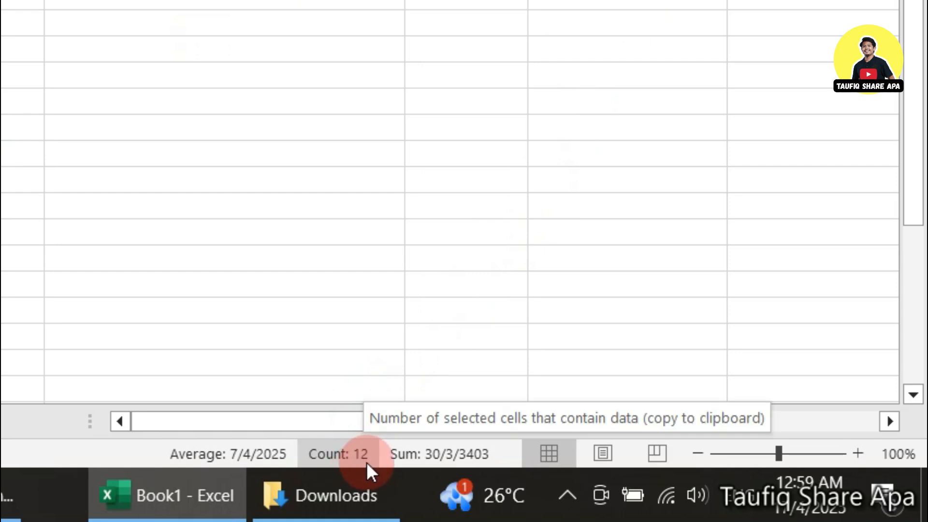
# - Fill the COUNTA result cell K8 with green
pyautogui.click(780, 243)
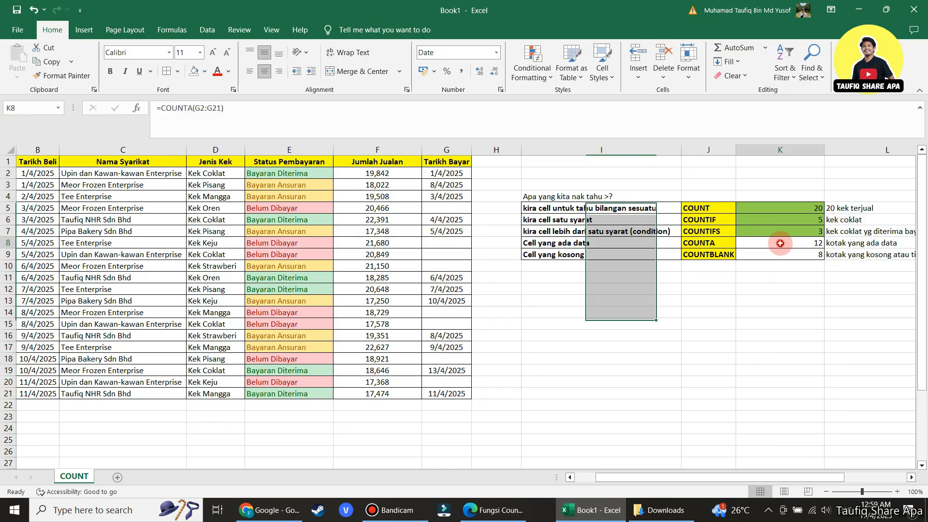
pyautogui.click(205, 71)
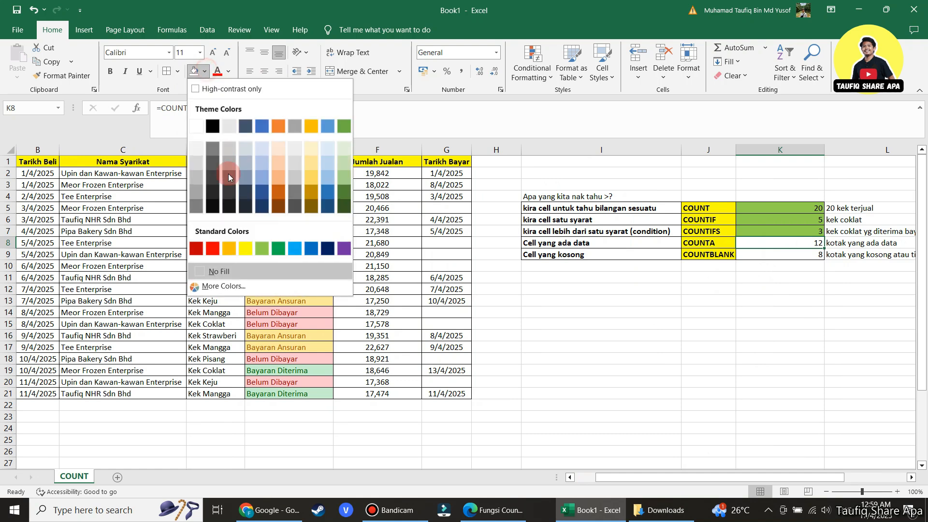
pyautogui.click(263, 249)
pyautogui.hscroll(2, 662, 395)
pyautogui.click(666, 401)
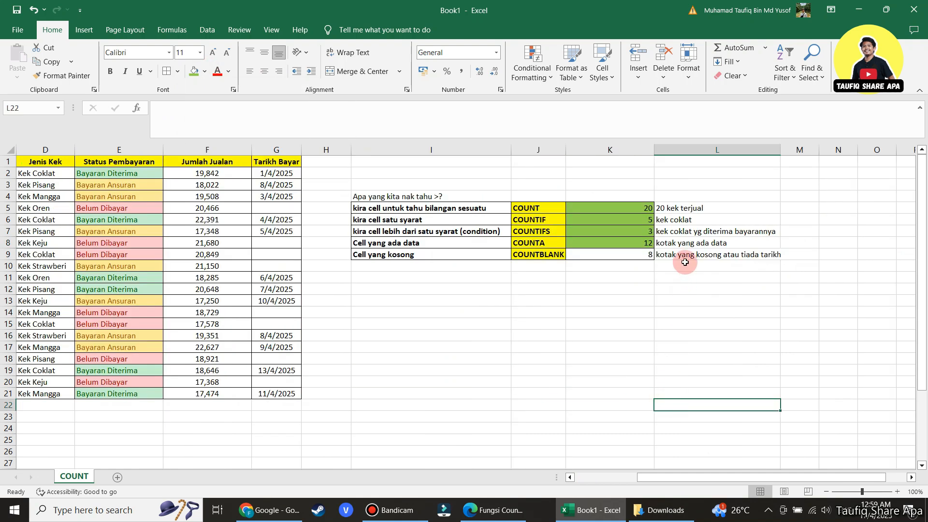
# - Select the empty Tarikh Bayar cells G5, G8:G10, G14:G15, G18 and G20, then release the selection
pyautogui.moveTo(719, 478); pyautogui.dragTo(678, 483)
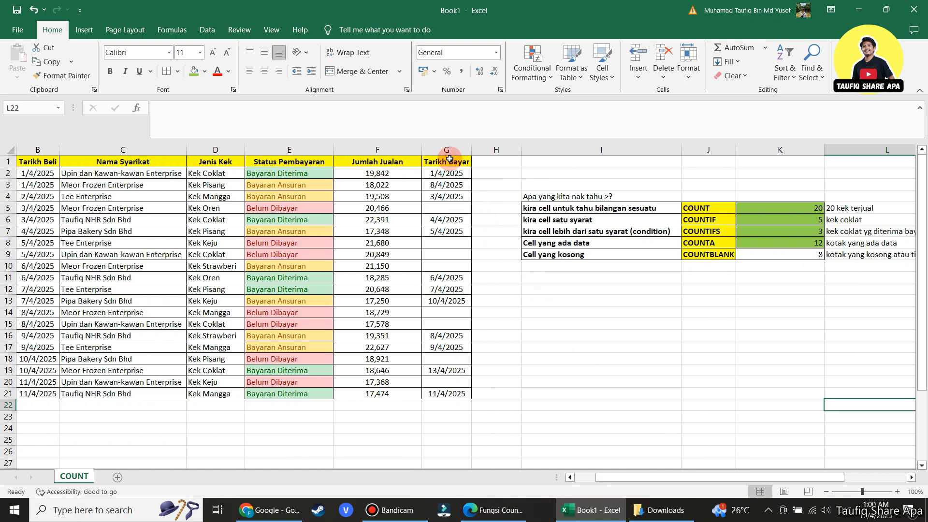
pyautogui.click(464, 209)
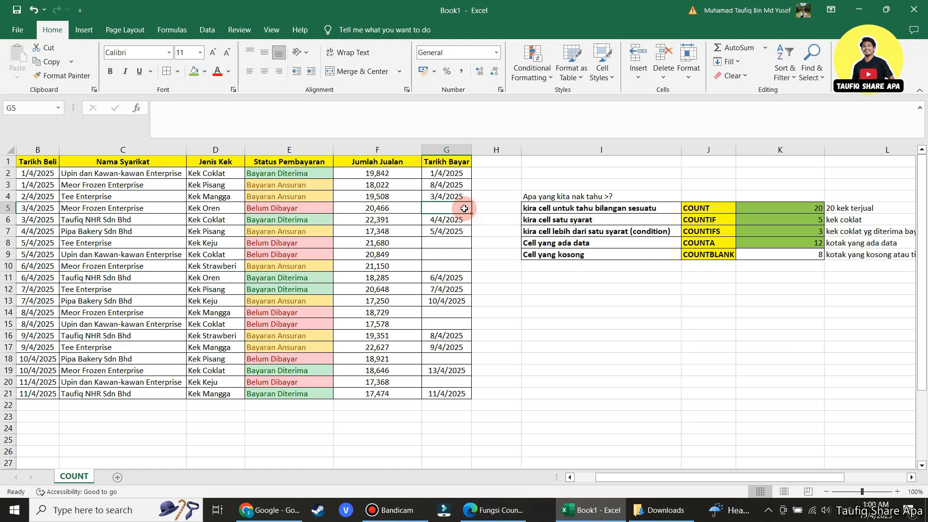
pyautogui.keyDown('ctrl'); pyautogui.click(456, 242); pyautogui.keyUp('ctrl')
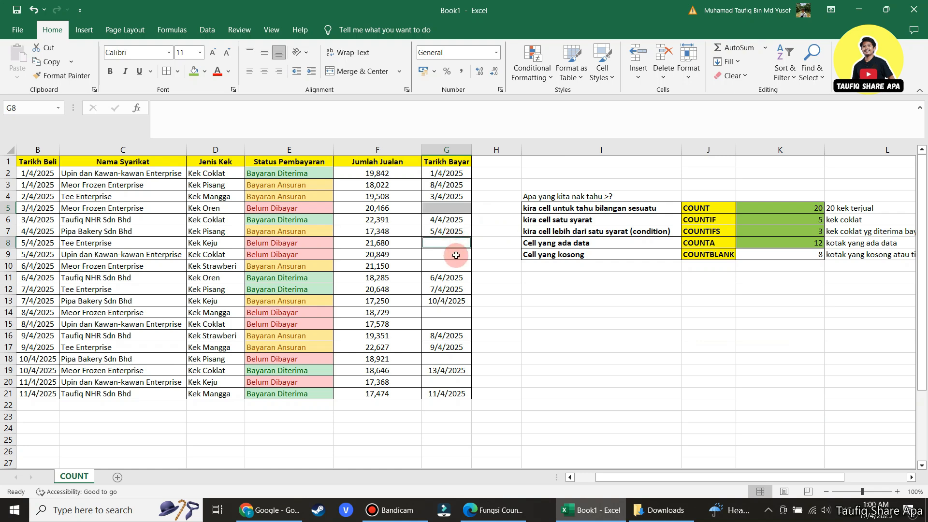
pyautogui.keyDown('ctrl'); pyautogui.click(455, 255); pyautogui.keyUp('ctrl')
pyautogui.keyDown('ctrl'); pyautogui.click(457, 266); pyautogui.keyUp('ctrl')
pyautogui.keyDown('ctrl'); pyautogui.click(463, 312); pyautogui.keyUp('ctrl')
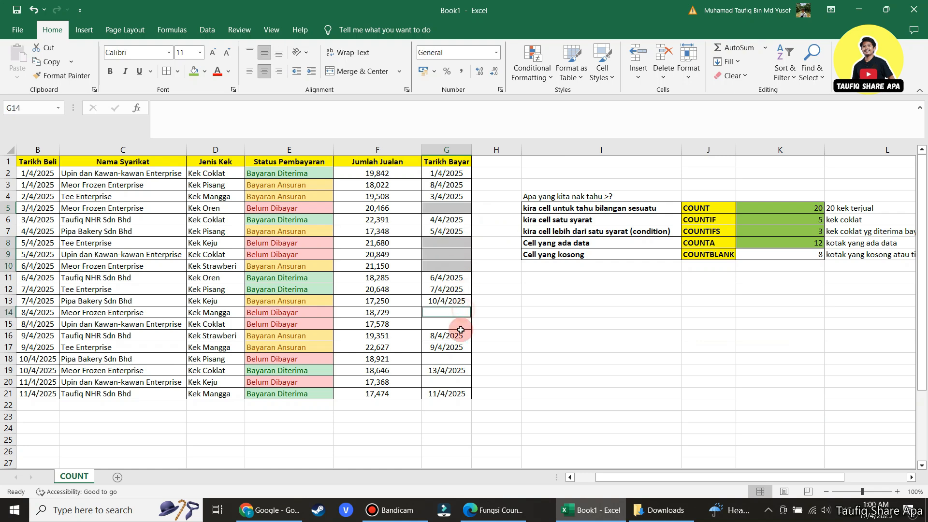
pyautogui.keyDown('ctrl'); pyautogui.click(461, 324); pyautogui.keyUp('ctrl')
pyautogui.keyDown('ctrl'); pyautogui.click(461, 358); pyautogui.keyUp('ctrl')
pyautogui.keyDown('ctrl'); pyautogui.click(462, 382); pyautogui.keyUp('ctrl')
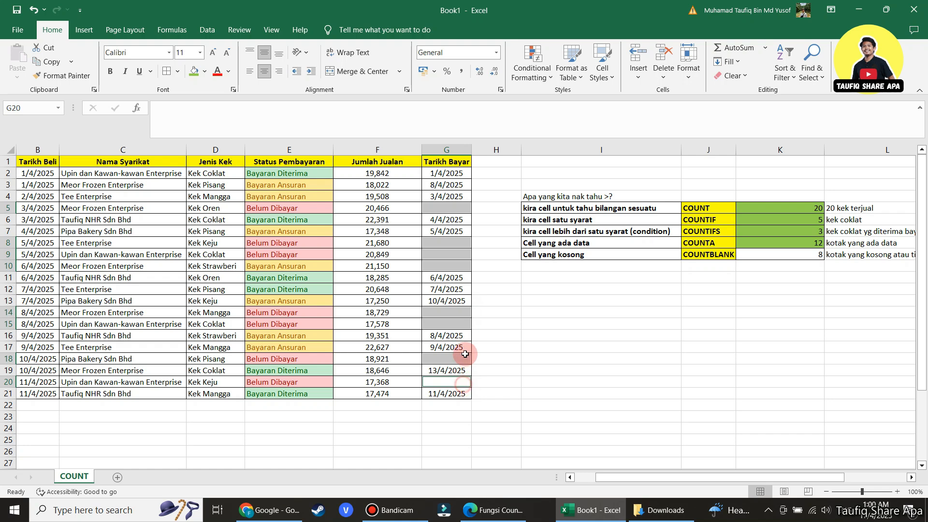
pyautogui.click(461, 254)
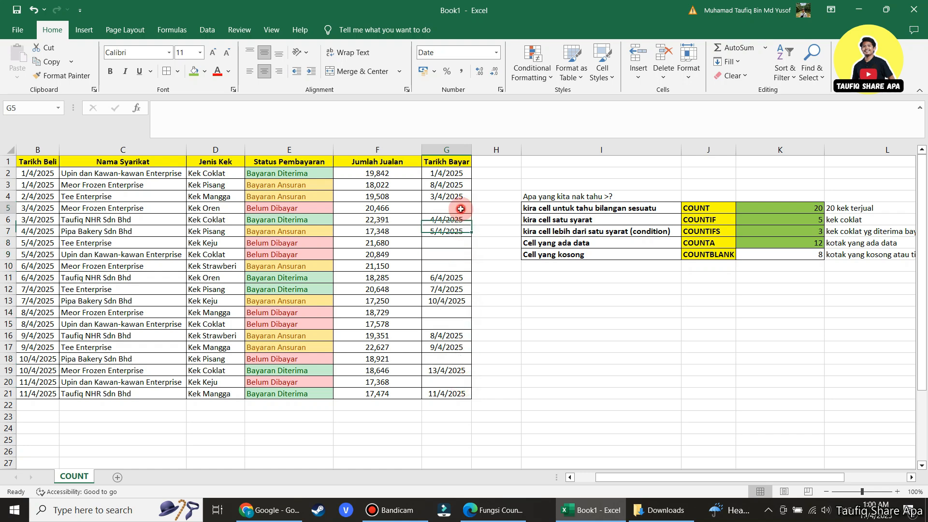
# - Reselect the empty Tarikh Bayar cells one by one from G5 to G20 to check them against the COUNTBLANK result
pyautogui.click(461, 209)
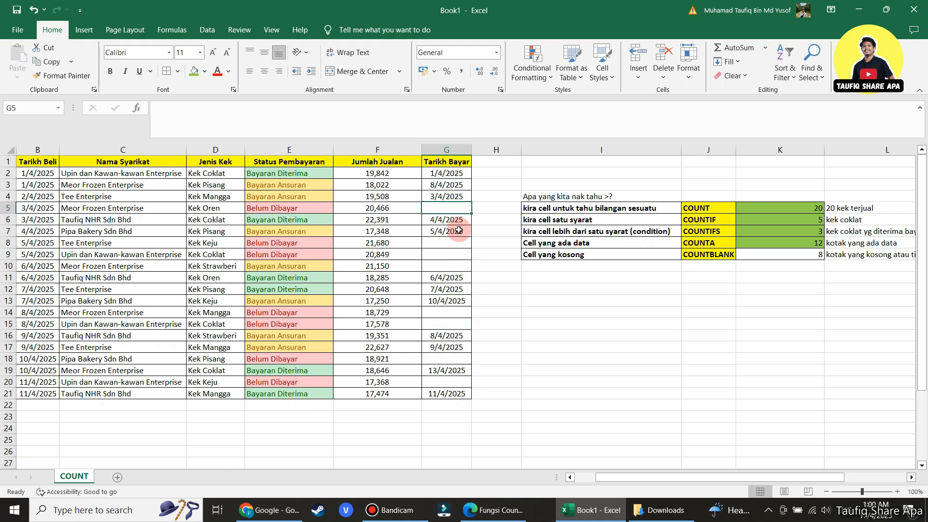
pyautogui.keyDown('ctrl'); pyautogui.click(457, 249); pyautogui.keyUp('ctrl')
pyautogui.keyDown('ctrl'); pyautogui.click(457, 254); pyautogui.keyUp('ctrl')
pyautogui.keyDown('ctrl'); pyautogui.click(457, 266); pyautogui.keyUp('ctrl')
pyautogui.keyDown('ctrl'); pyautogui.click(454, 312); pyautogui.keyUp('ctrl')
pyautogui.keyDown('ctrl'); pyautogui.click(454, 328); pyautogui.keyUp('ctrl')
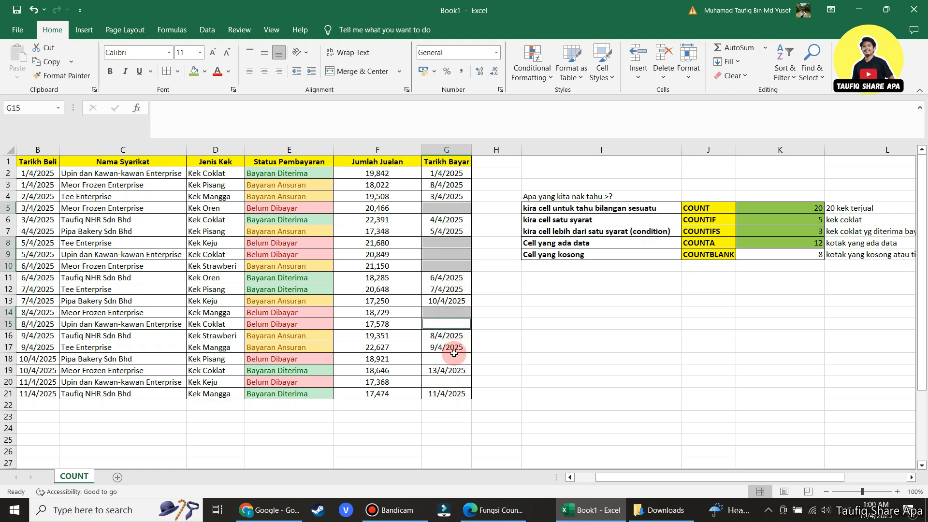
pyautogui.keyDown('ctrl'); pyautogui.click(453, 357); pyautogui.keyUp('ctrl')
pyautogui.keyDown('ctrl'); pyautogui.click(462, 381); pyautogui.keyUp('ctrl')
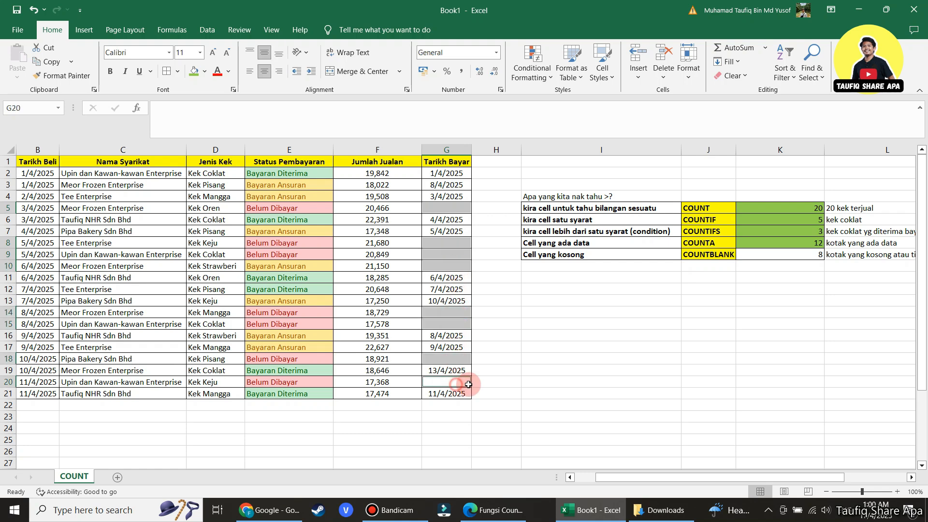
# - Fill the COUNTBLANK result cell K9 with green and make the results in K5:K9 bold
pyautogui.click(570, 361)
pyautogui.click(773, 255)
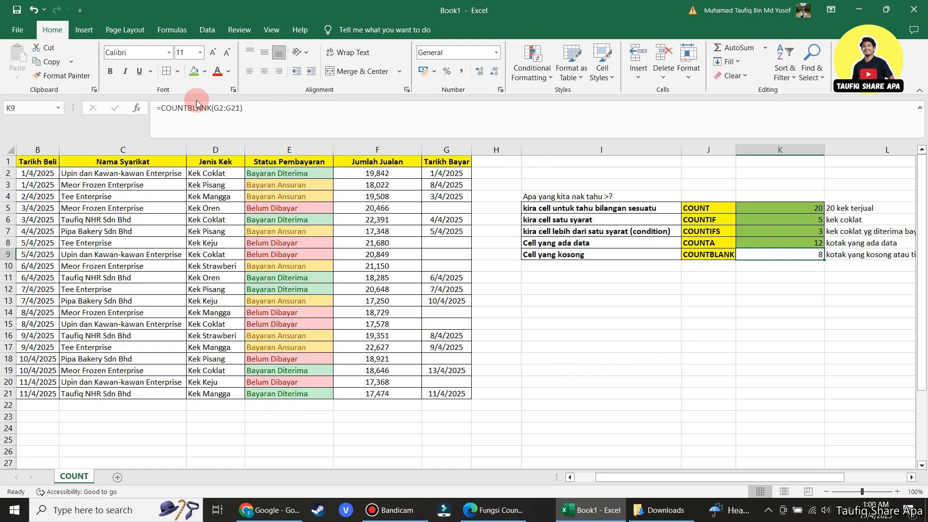
pyautogui.moveTo(762, 209); pyautogui.dragTo(772, 253)
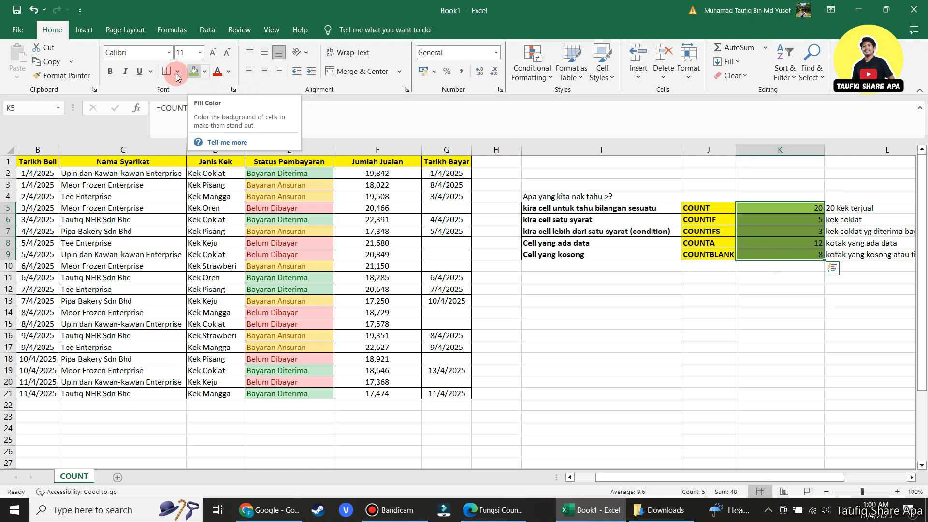
pyautogui.click(112, 72)
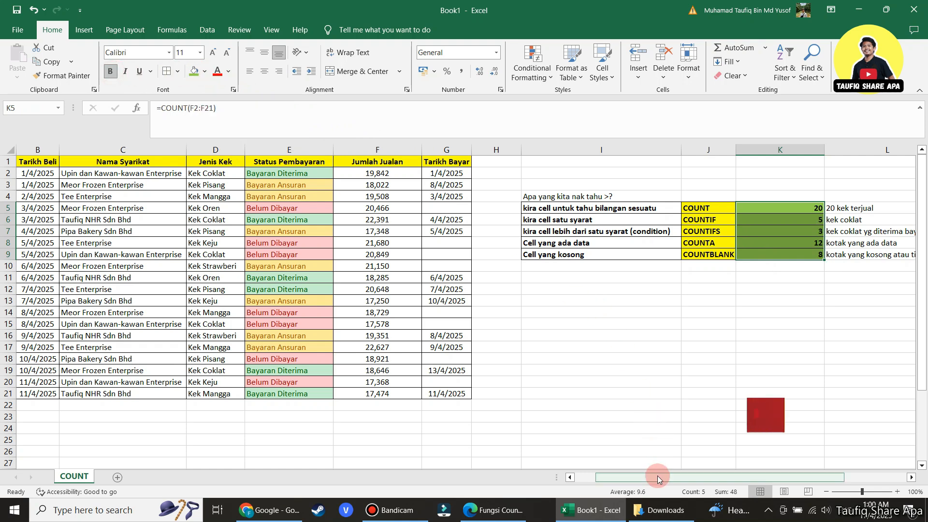
pyautogui.hscroll(-1, 621, 416)
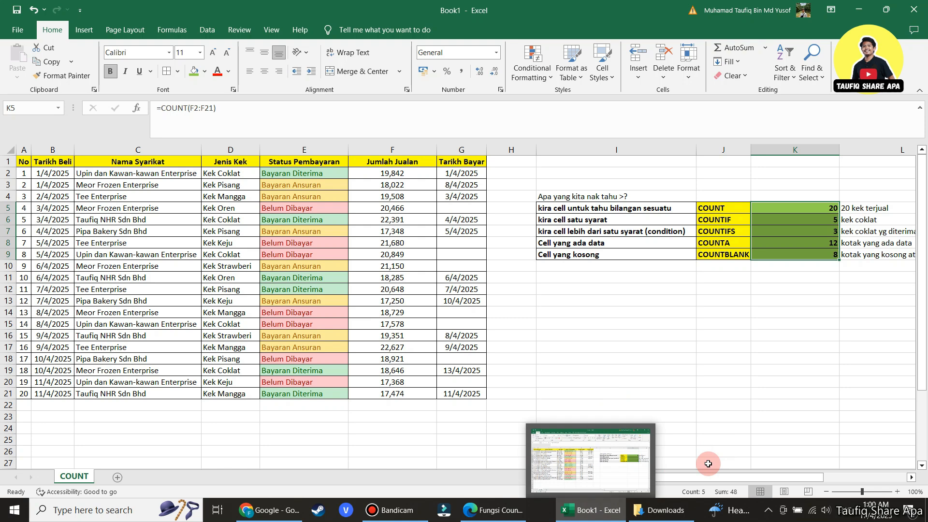
pyautogui.click(764, 205)
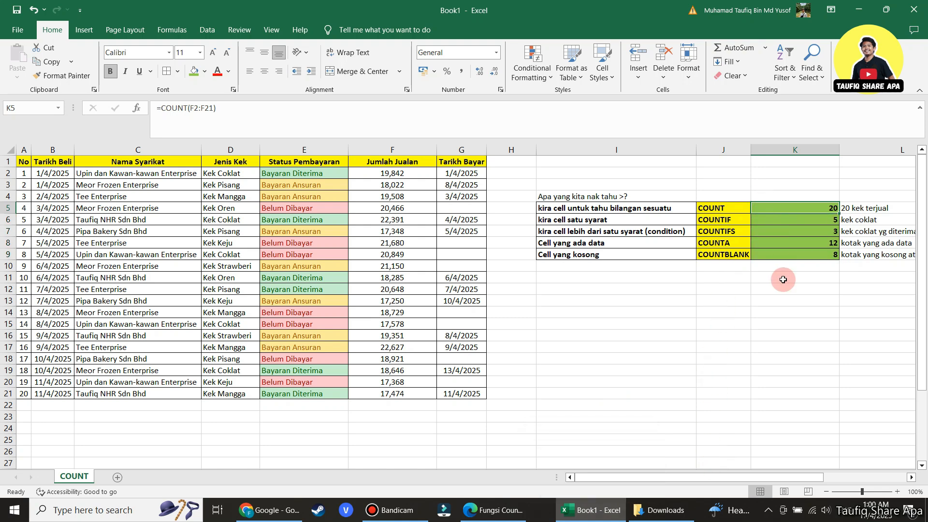
pyautogui.moveTo(777, 479); pyautogui.dragTo(890, 479)
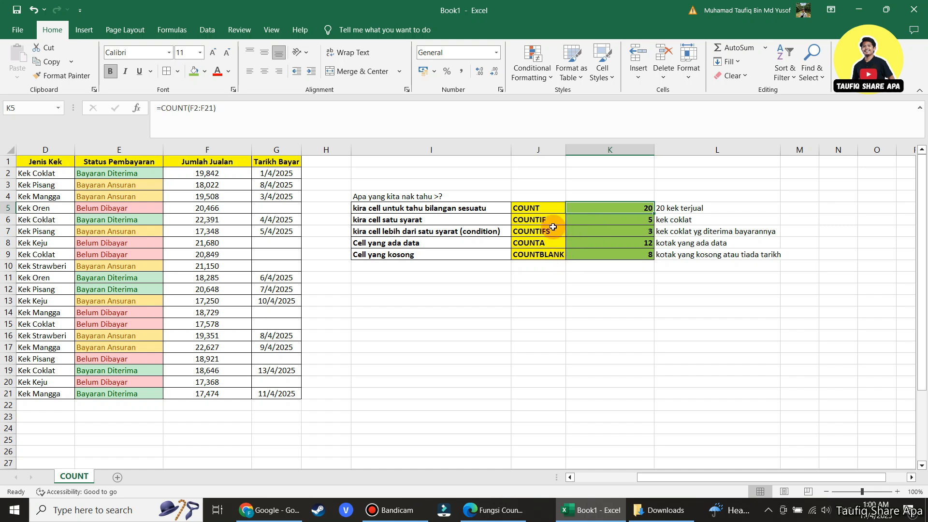
pyautogui.moveTo(734, 477); pyautogui.dragTo(670, 483)
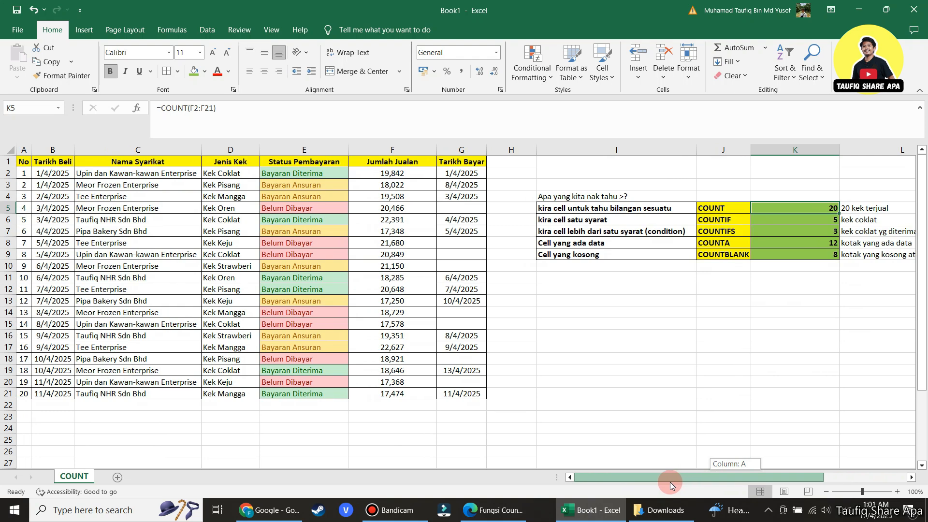
pyautogui.moveTo(670, 483); pyautogui.dragTo(670, 484)
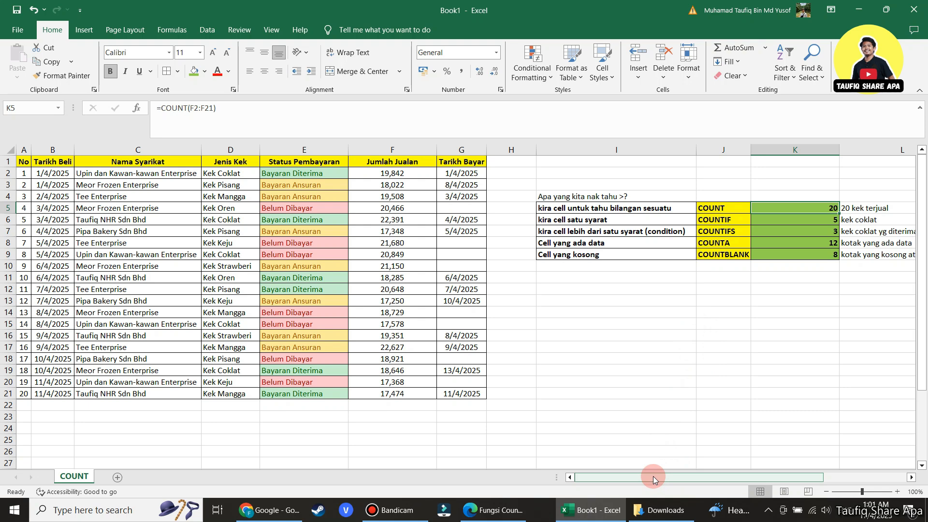
pyautogui.moveTo(653, 477); pyautogui.dragTo(632, 487)
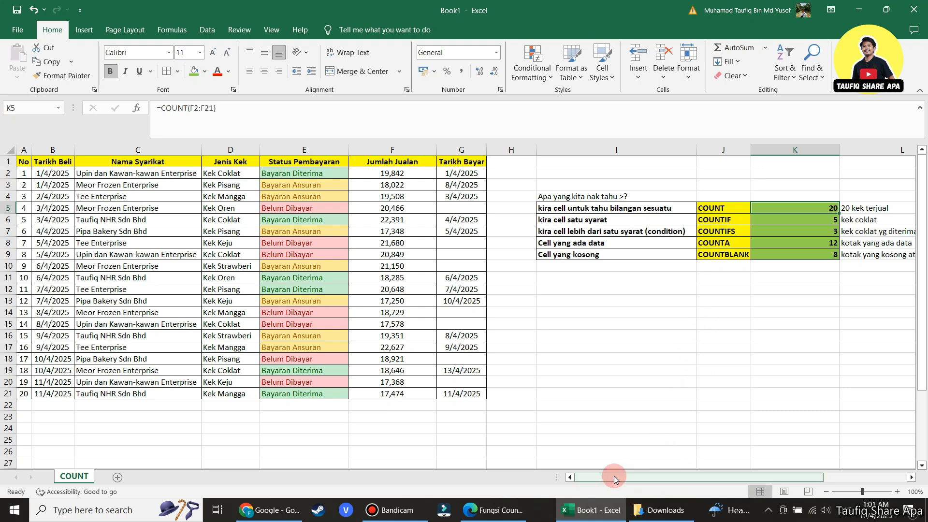